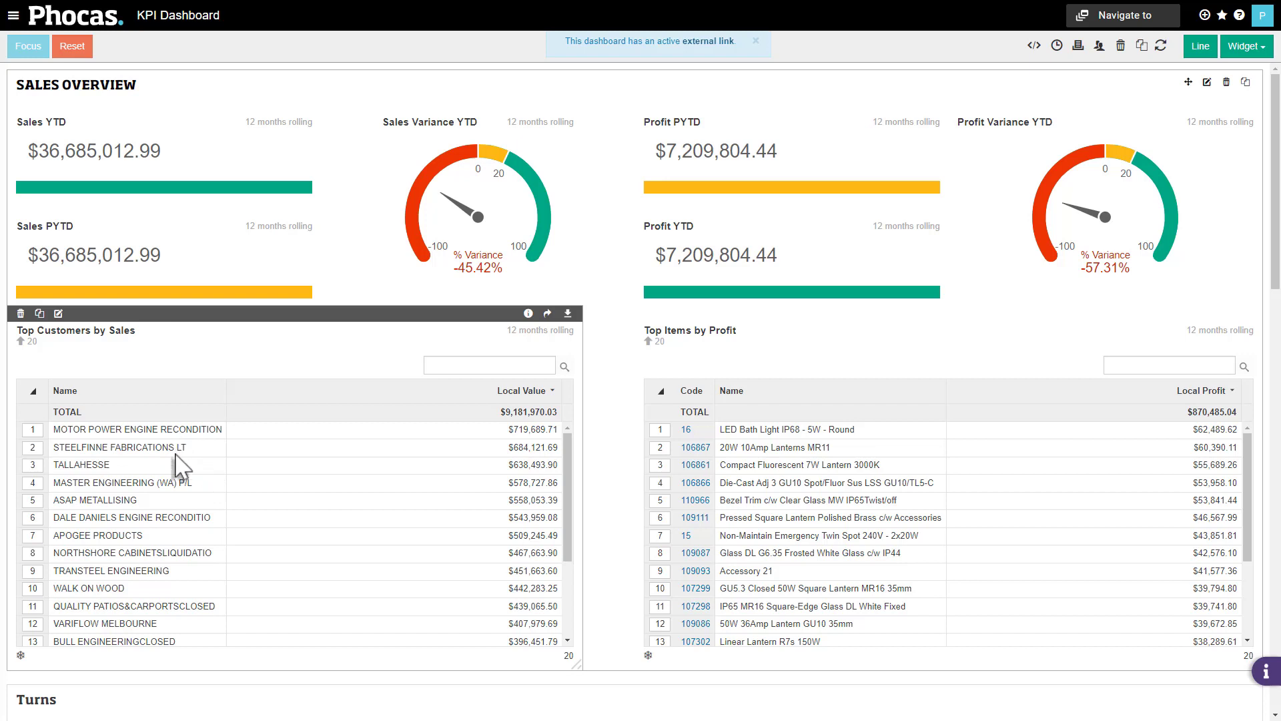
scroll(183, 503, "down", 3)
scroll(183, 509, "up", 3)
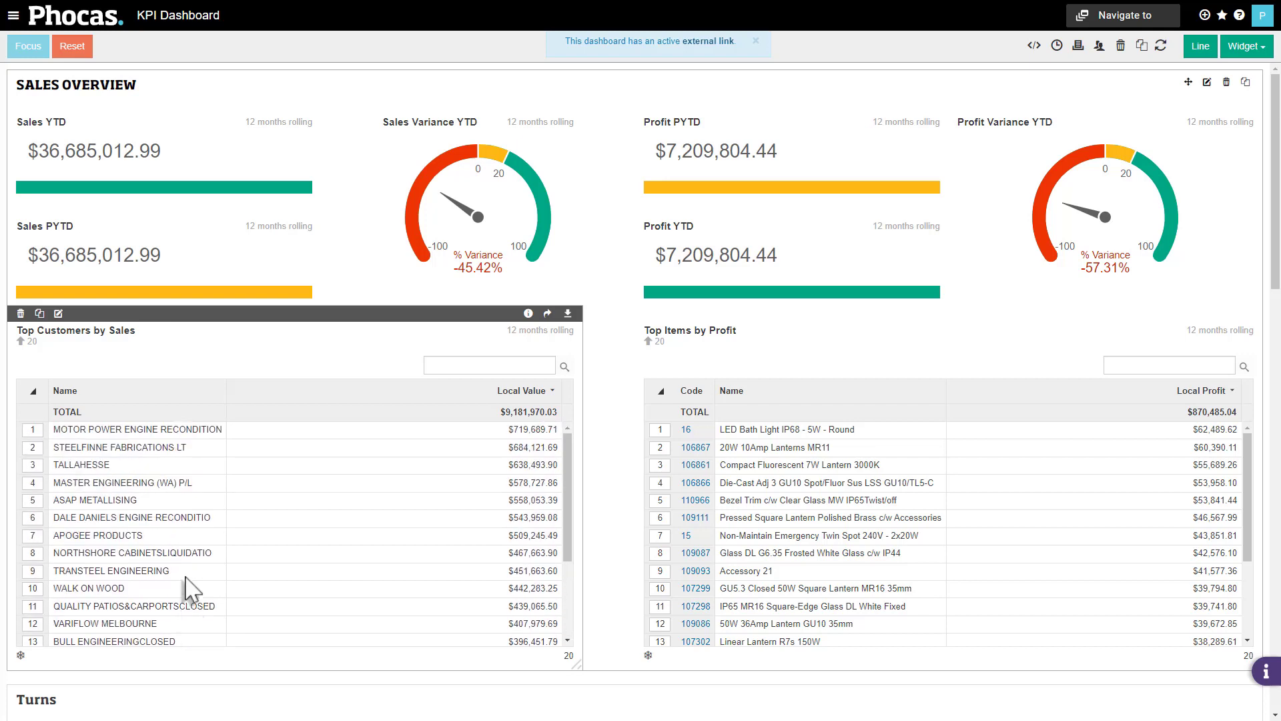
left_click(36, 429)
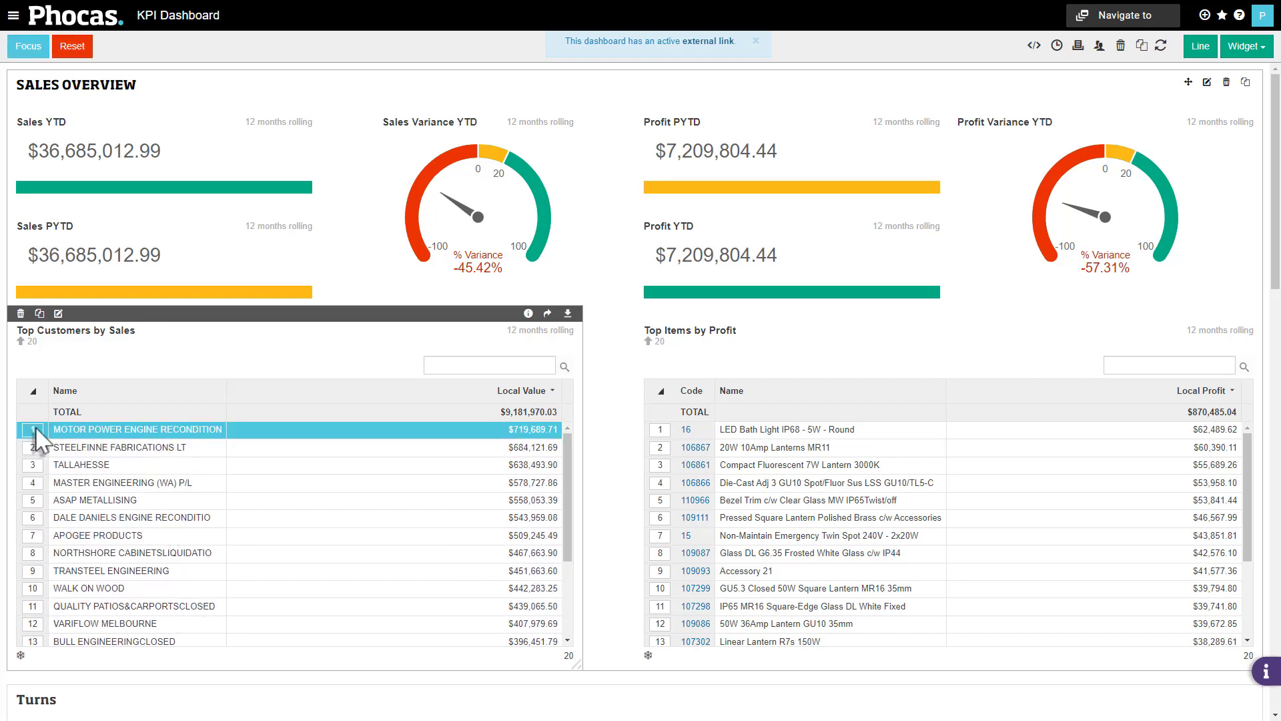
left_click(36, 431)
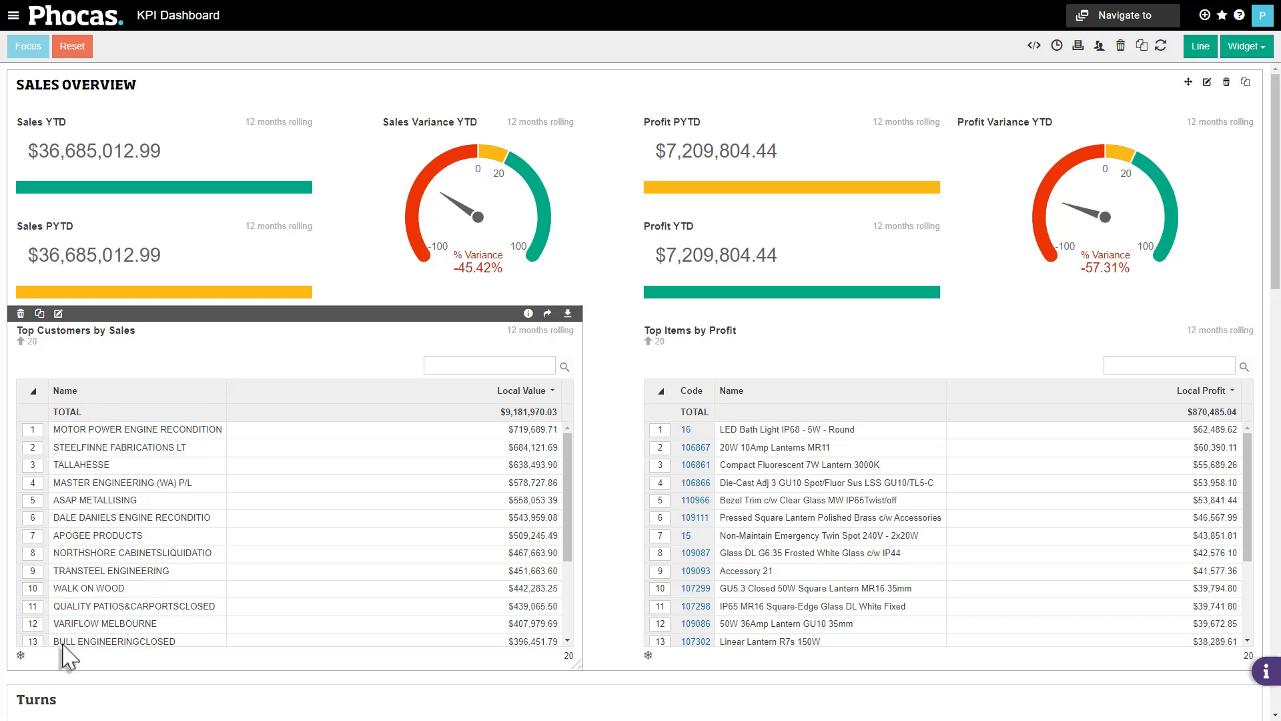
Open the Top Customers by Sales widget for editing and add the Code property to its table.
left_click(58, 314)
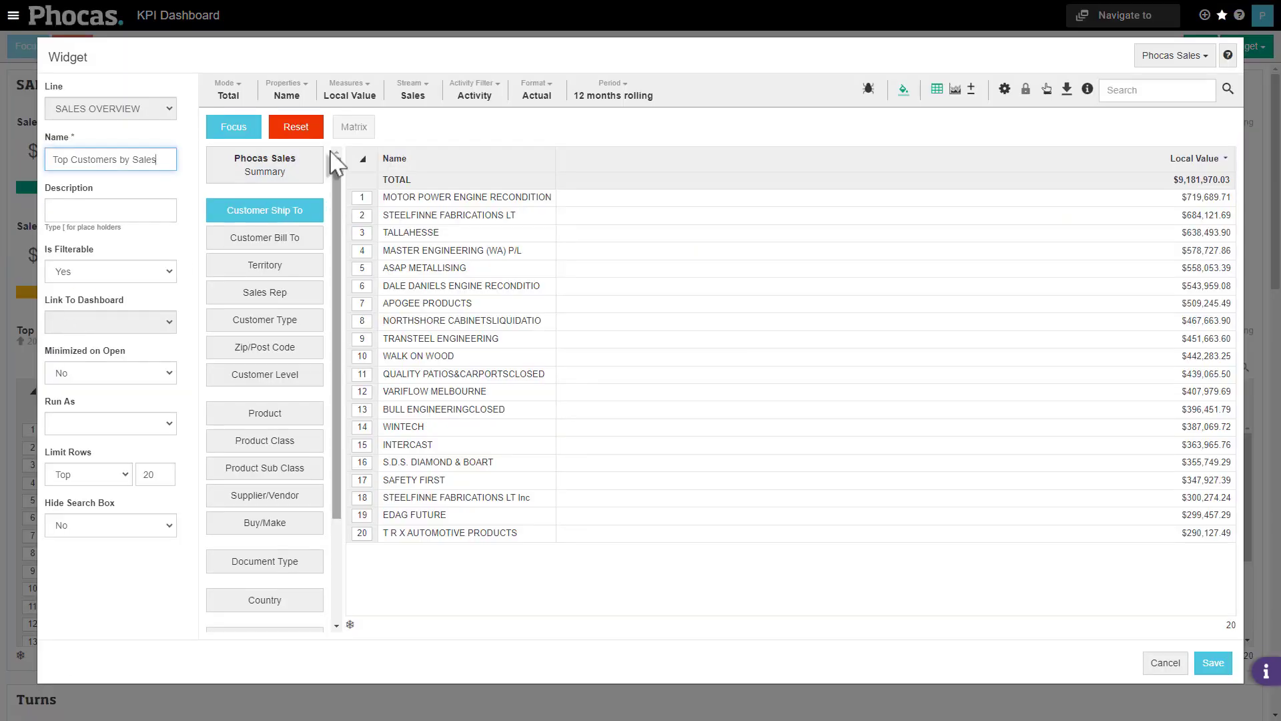
left_click(292, 90)
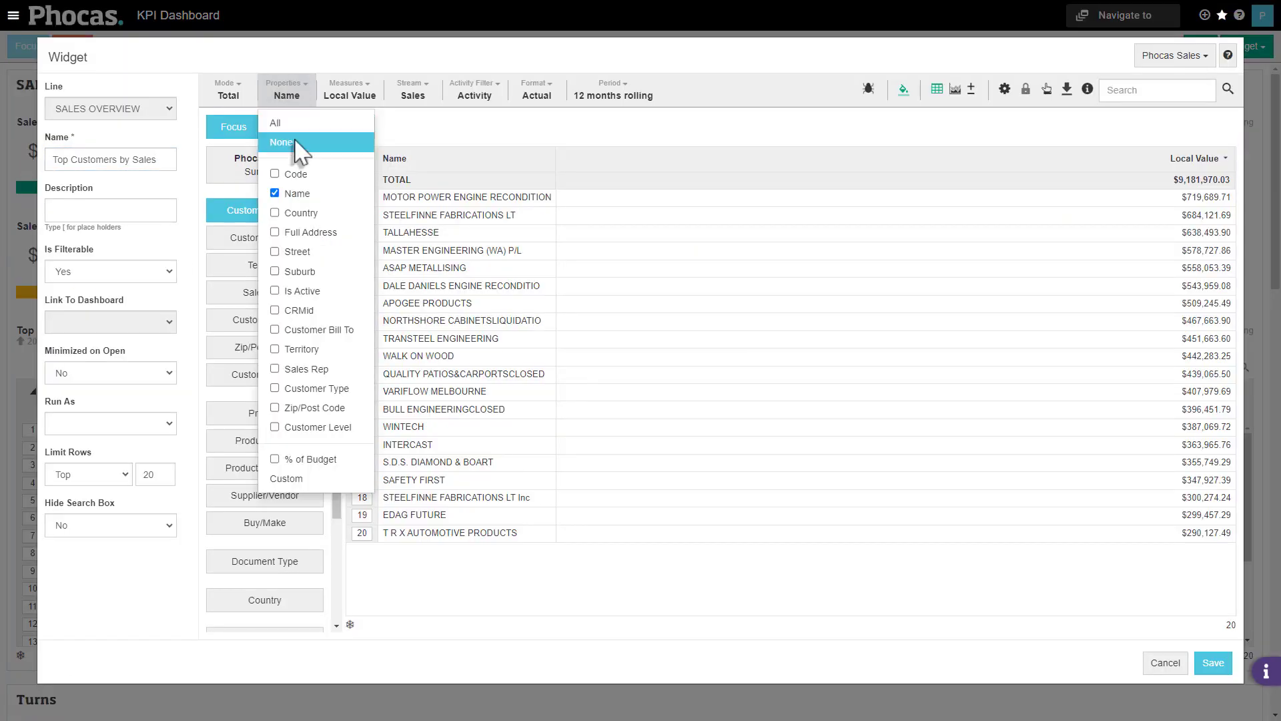
left_click(336, 177)
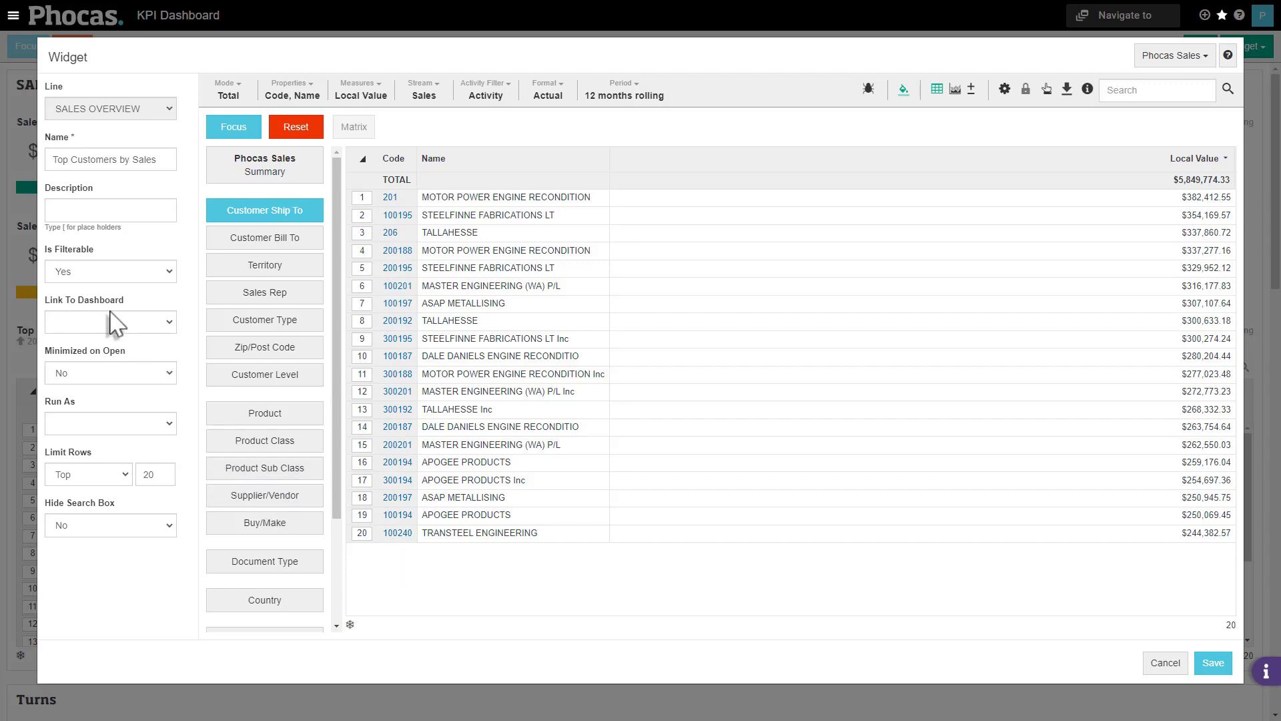
Remove the Code property from the widget's table and add it back alongside Name.
left_click(293, 90)
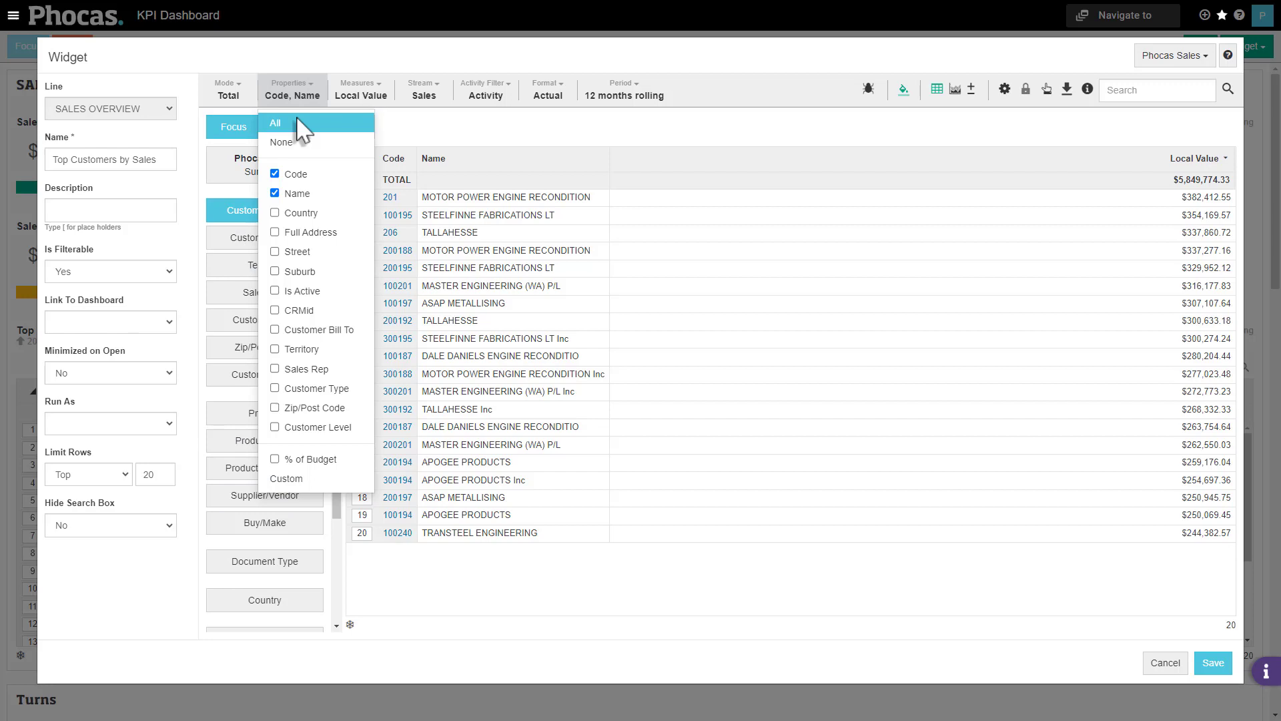
left_click(295, 175)
left_click(490, 133)
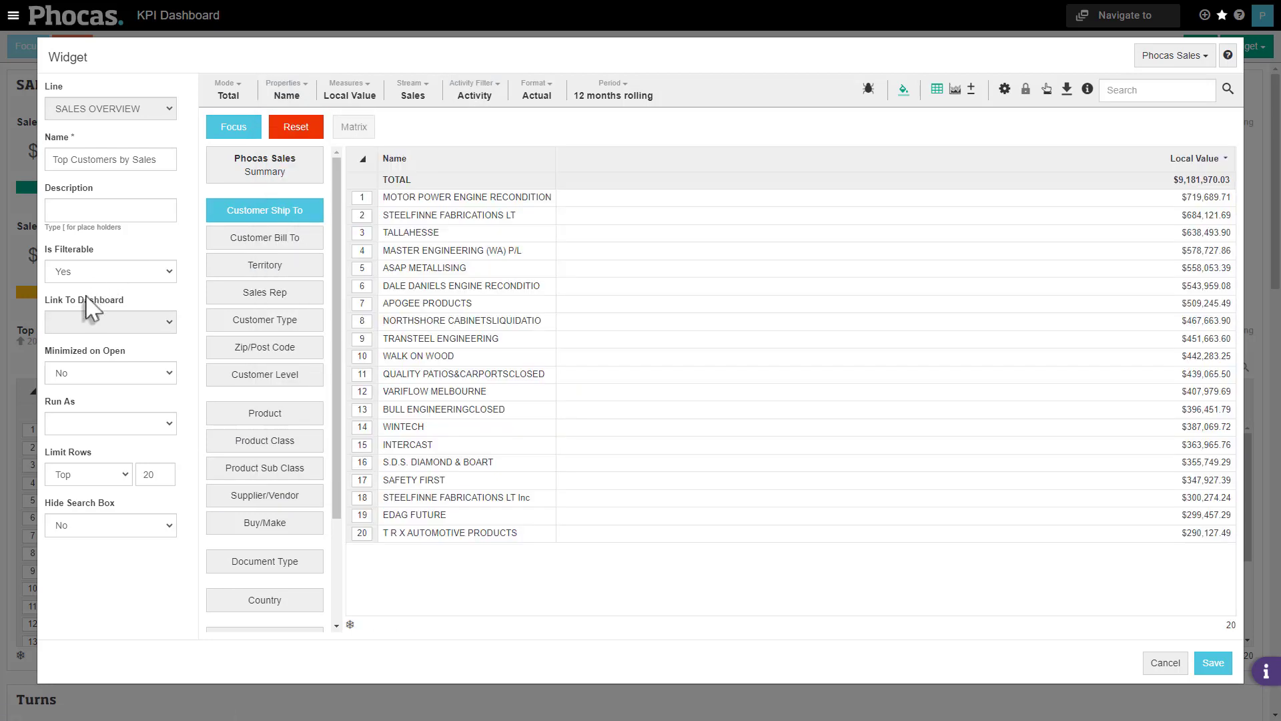
left_click(302, 100)
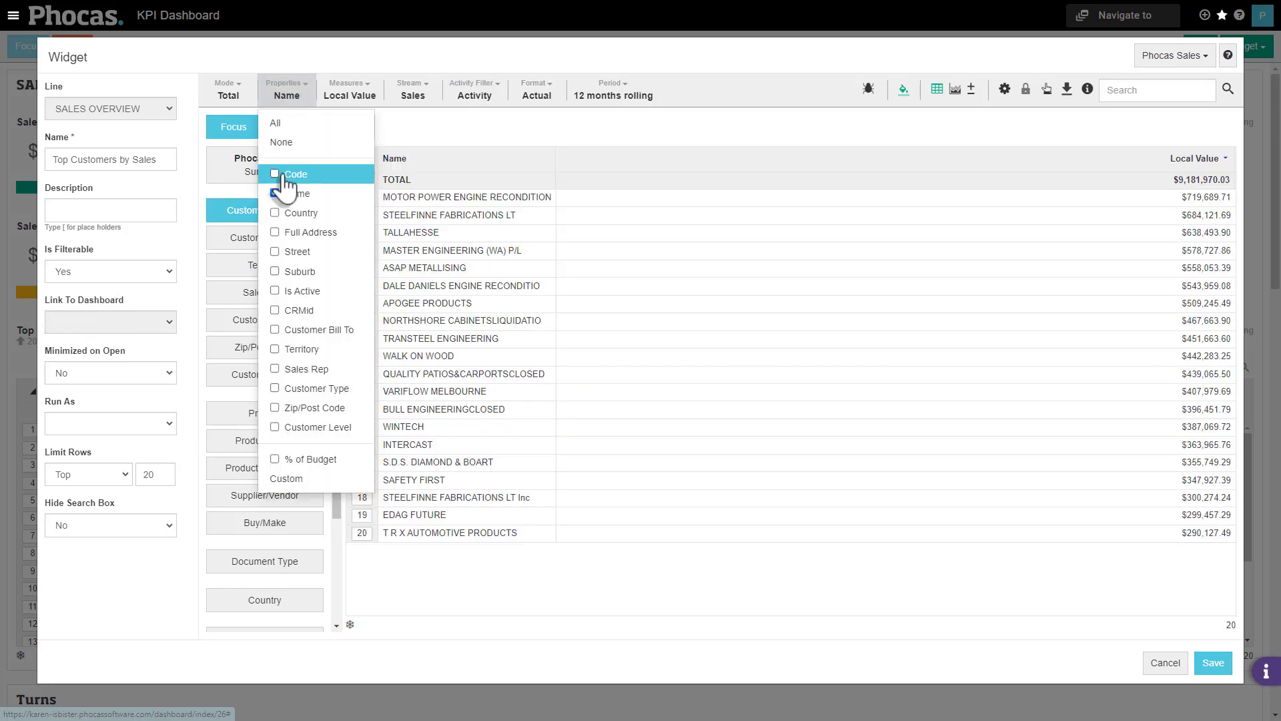
left_click(275, 175)
left_click(429, 138)
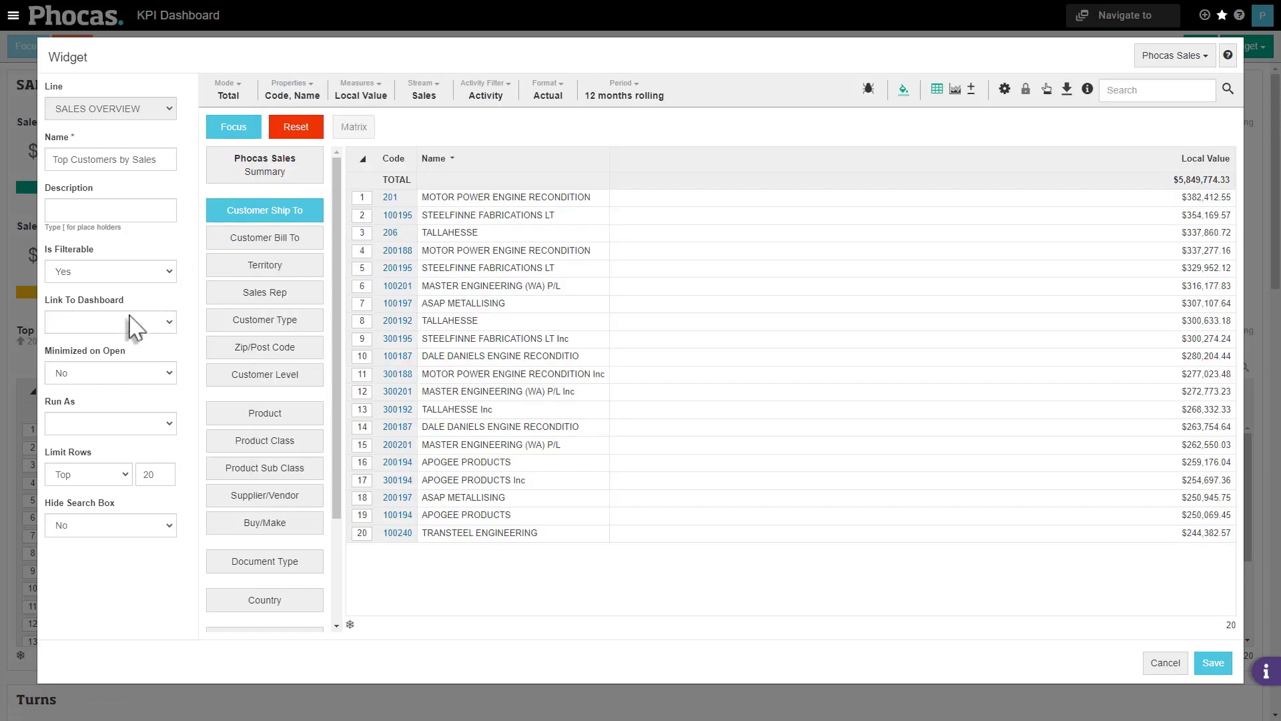
Link the widget to the Customer Score Card dashboard and save the widget.
left_click(165, 321)
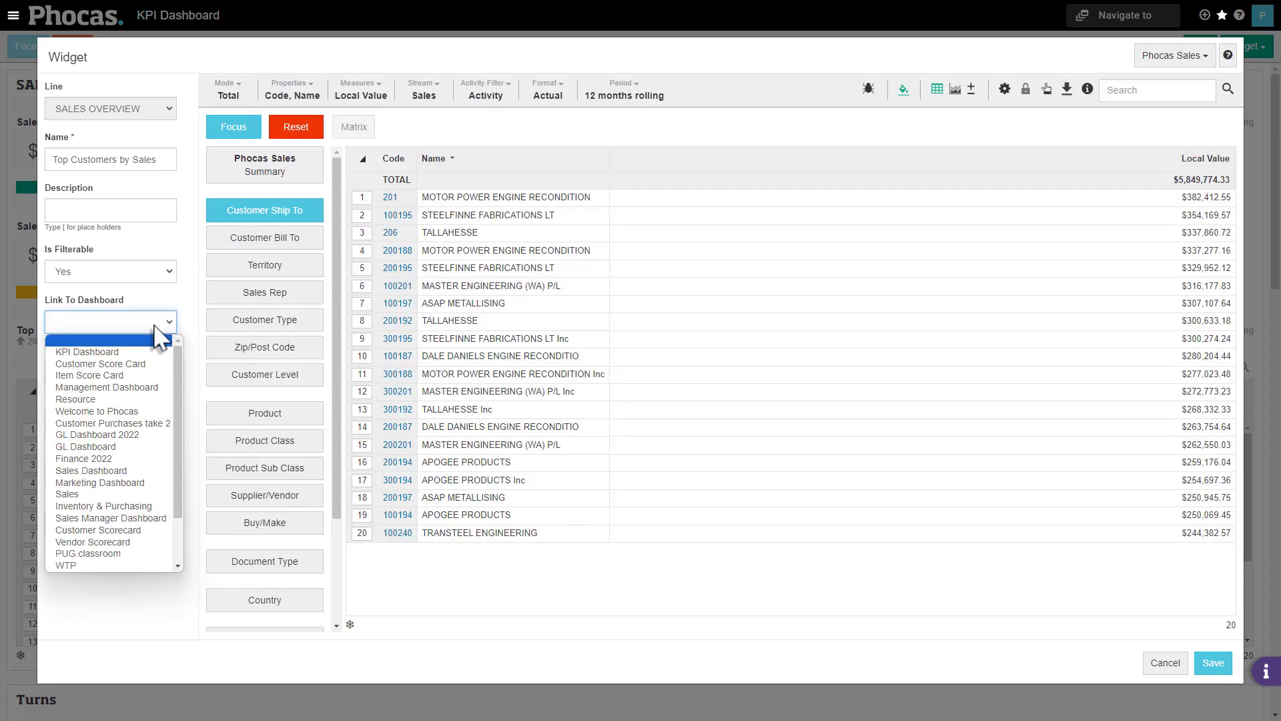
left_click(75, 366)
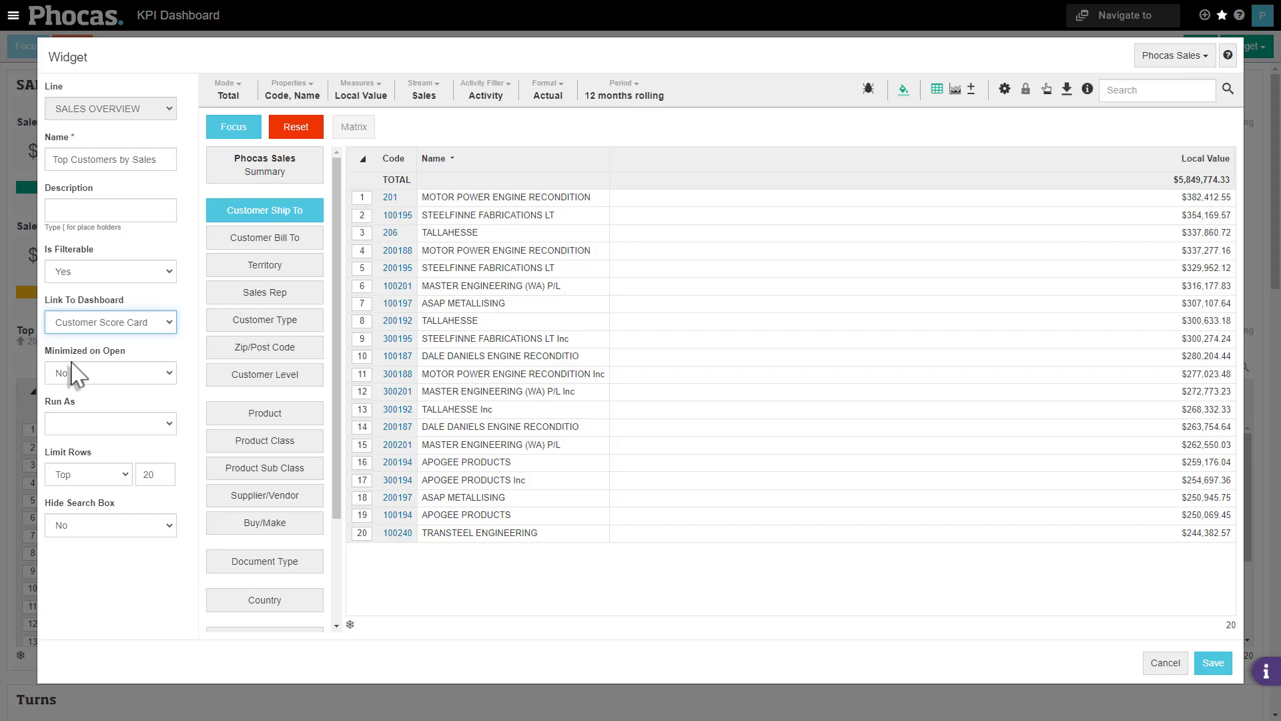
left_click(1214, 664)
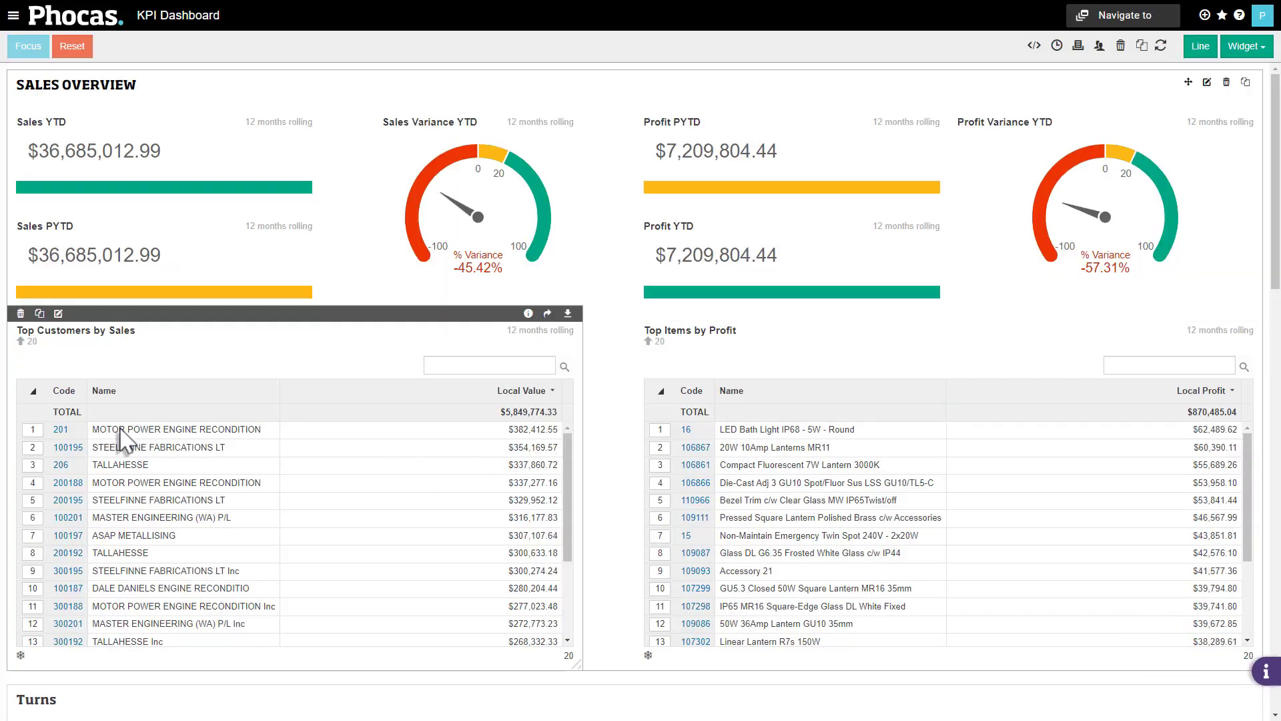
Open the Customer Score Card through the code of the first customer in Top Customers by Sales.
left_click(61, 431)
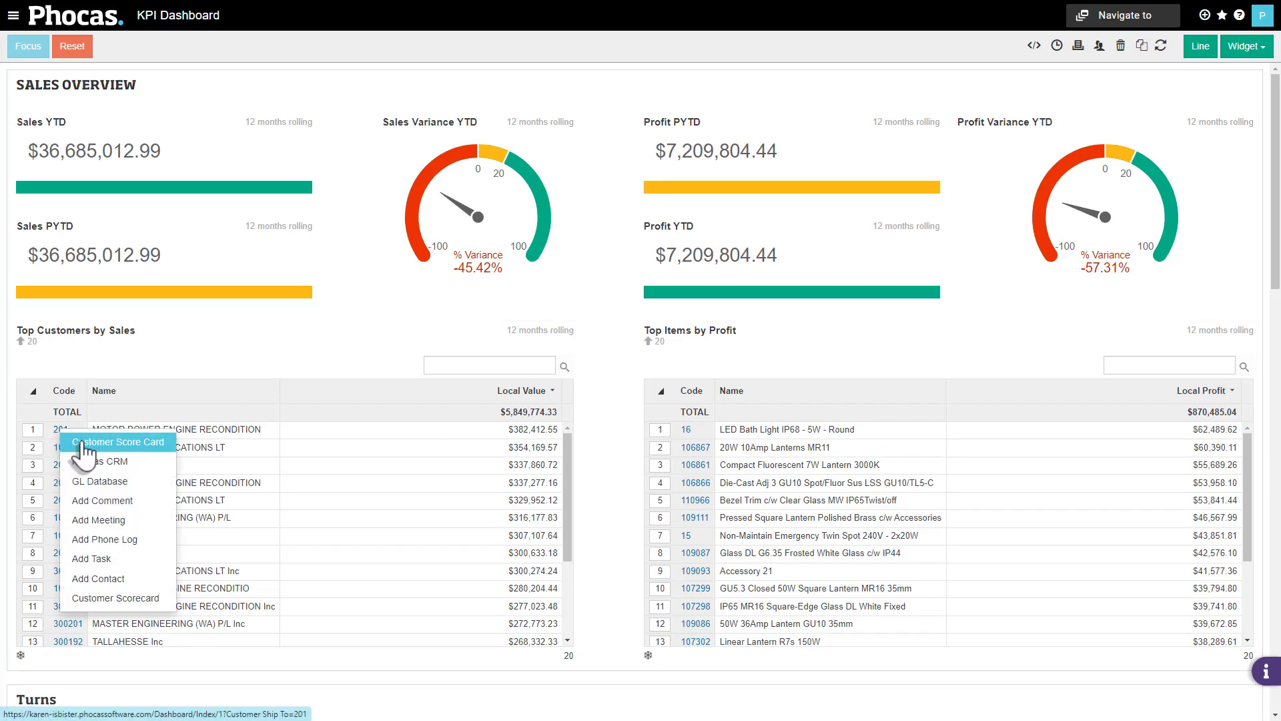
left_click(84, 444)
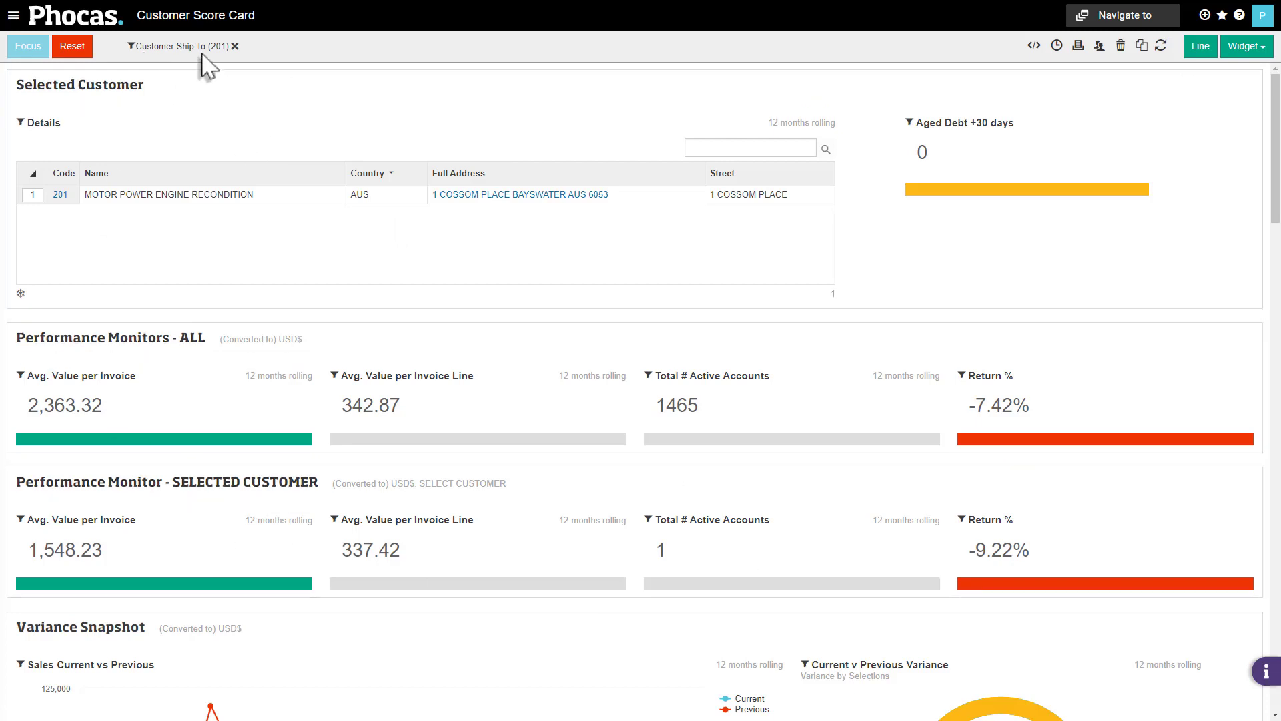
Clear the customer filter on the score card and return to the recently opened KPI Dashboard.
left_click(73, 50)
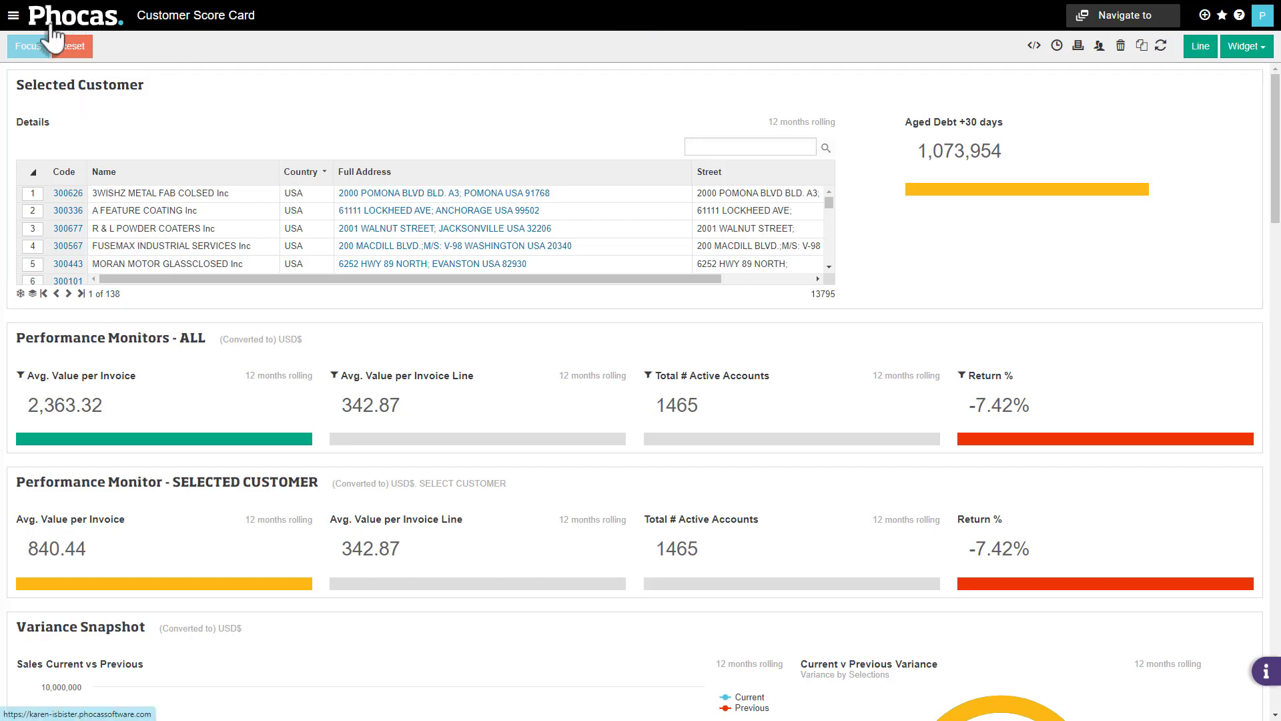
left_click(1223, 15)
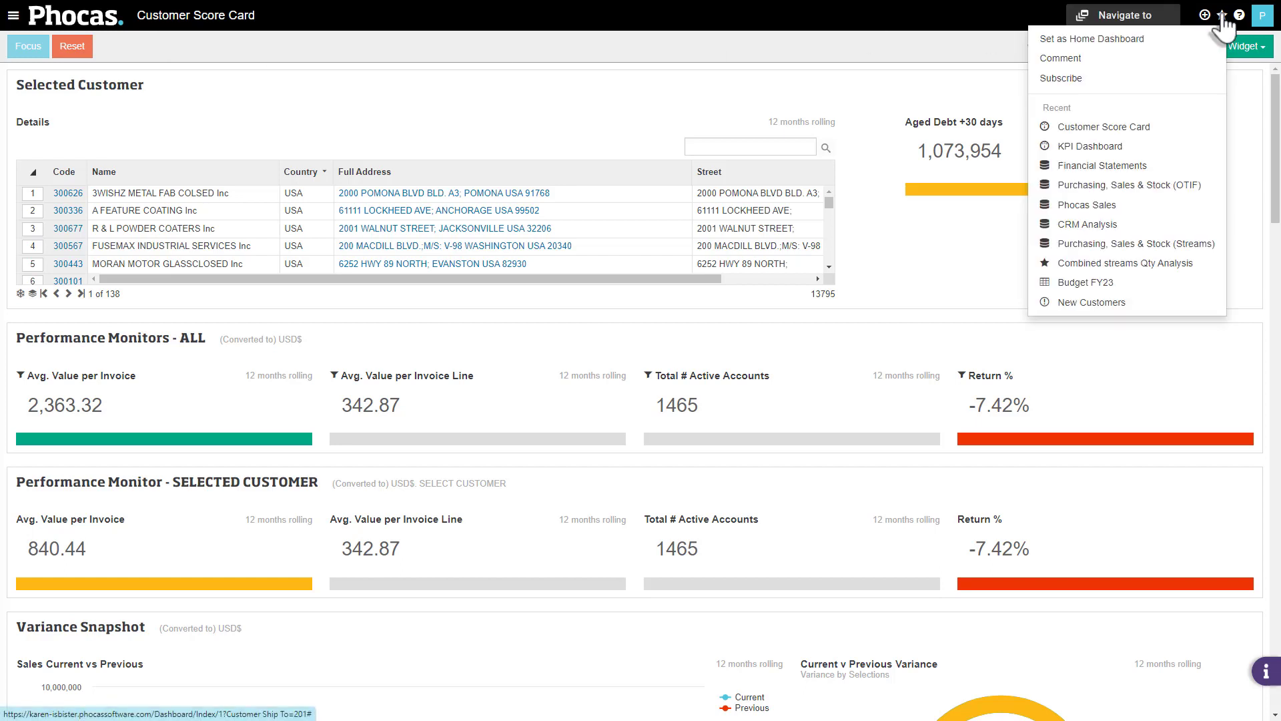
left_click(1086, 148)
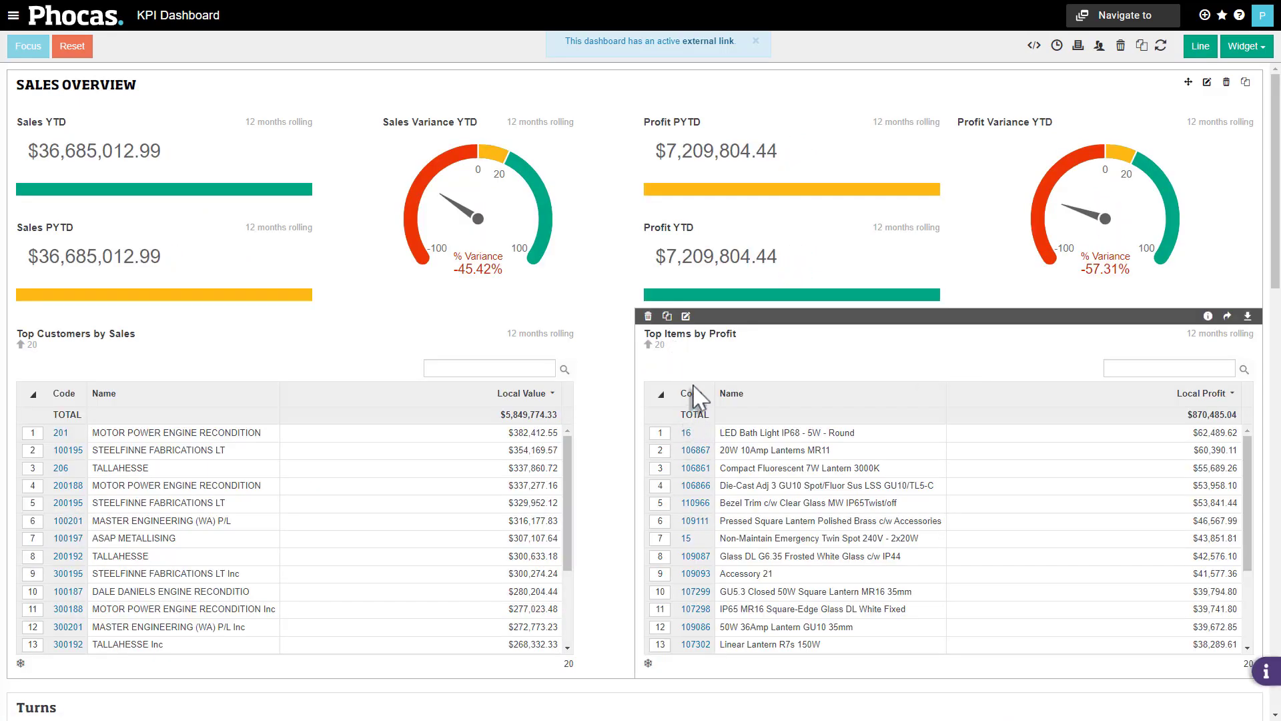
Check the dashboards linked to the first code in Top Items by Profit and the widget types available to add.
left_click(686, 434)
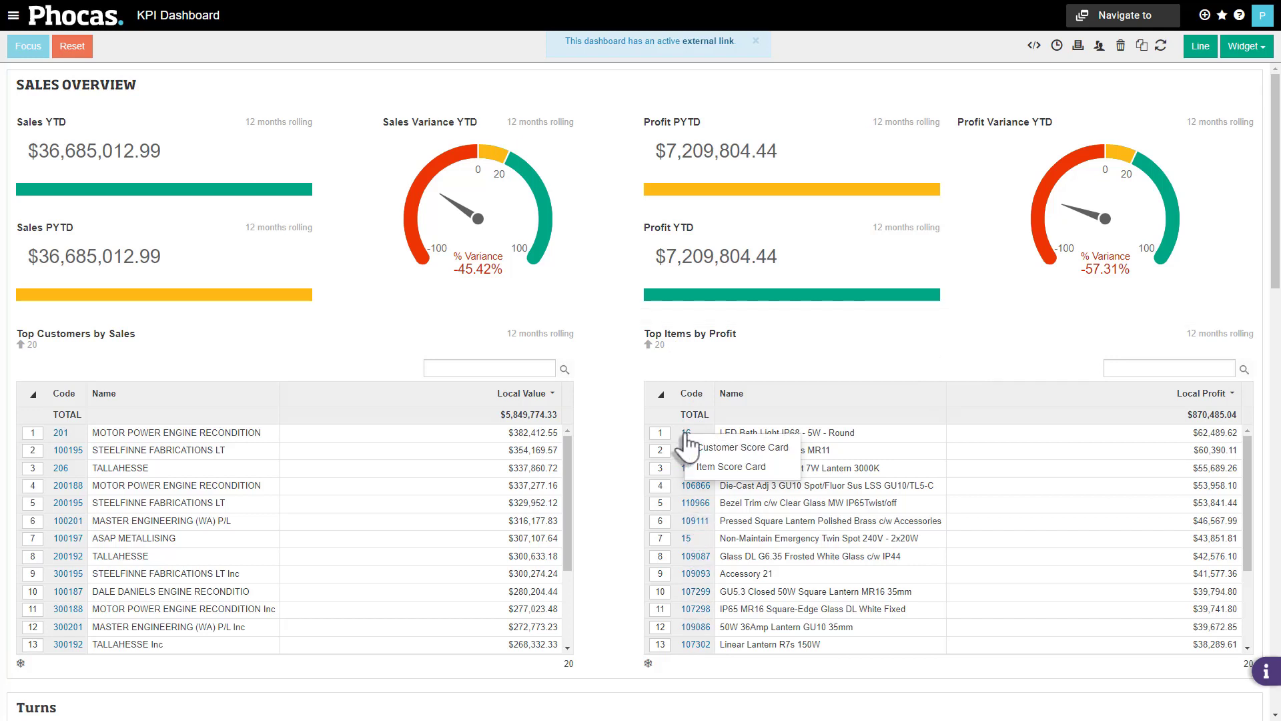
left_click(707, 382)
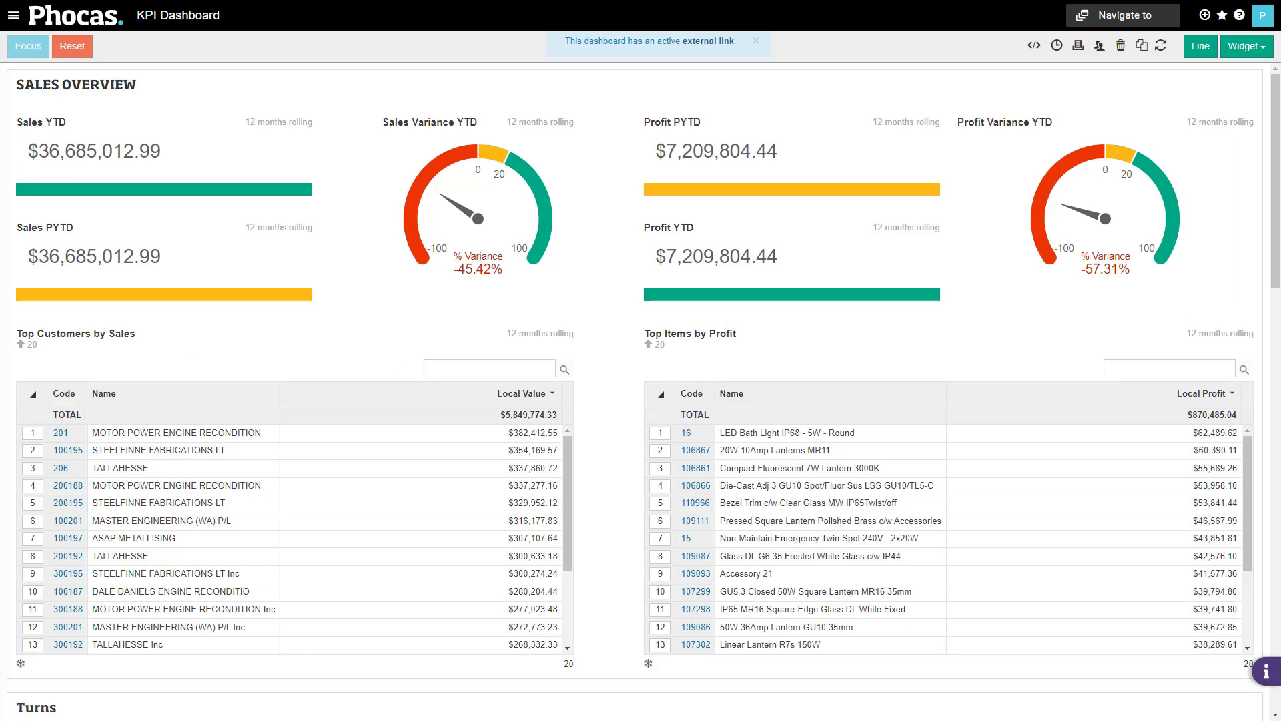
left_click(1247, 46)
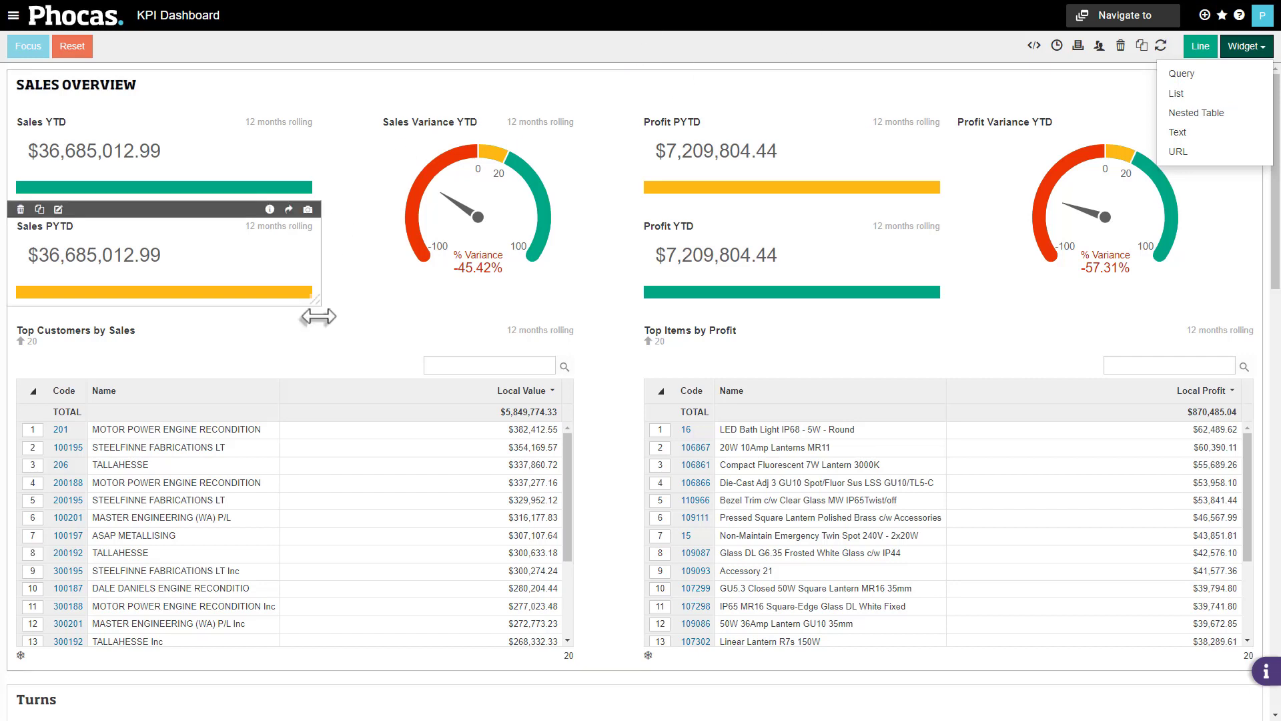
mouse_move(1018, 400)
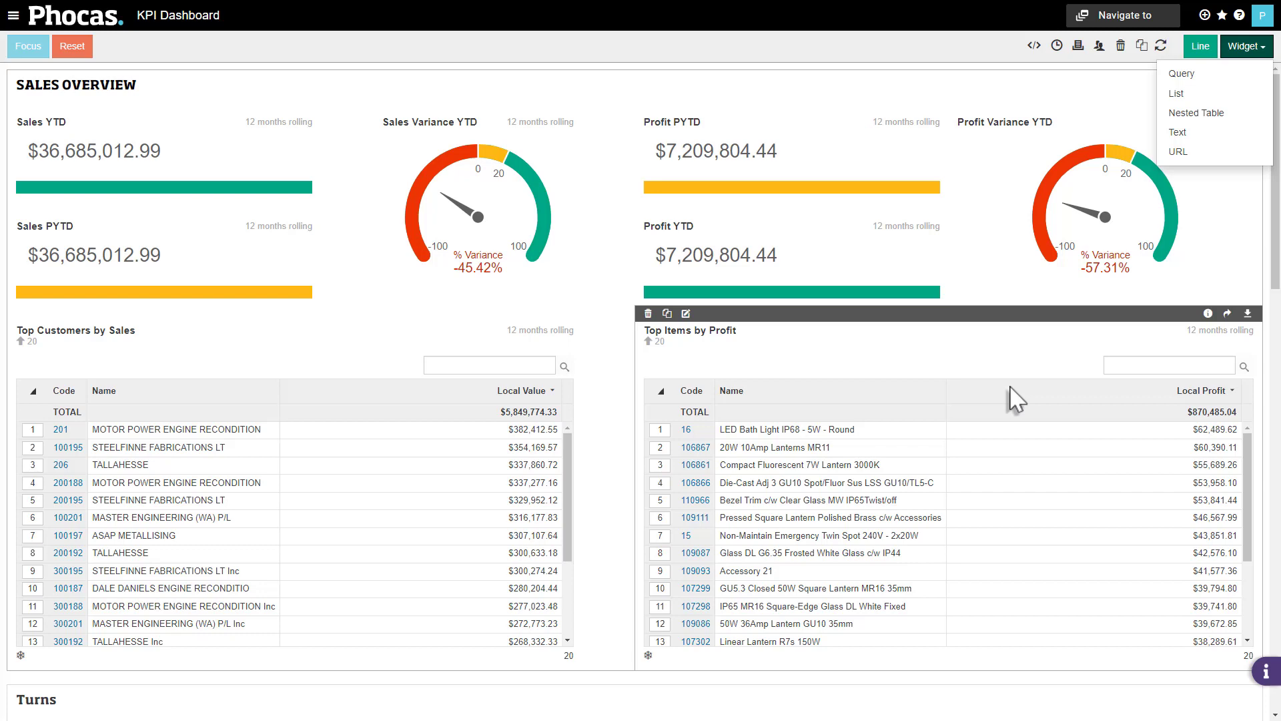
Go to the home page, filter the recent items to favorites, and remove that filter.
left_click(72, 23)
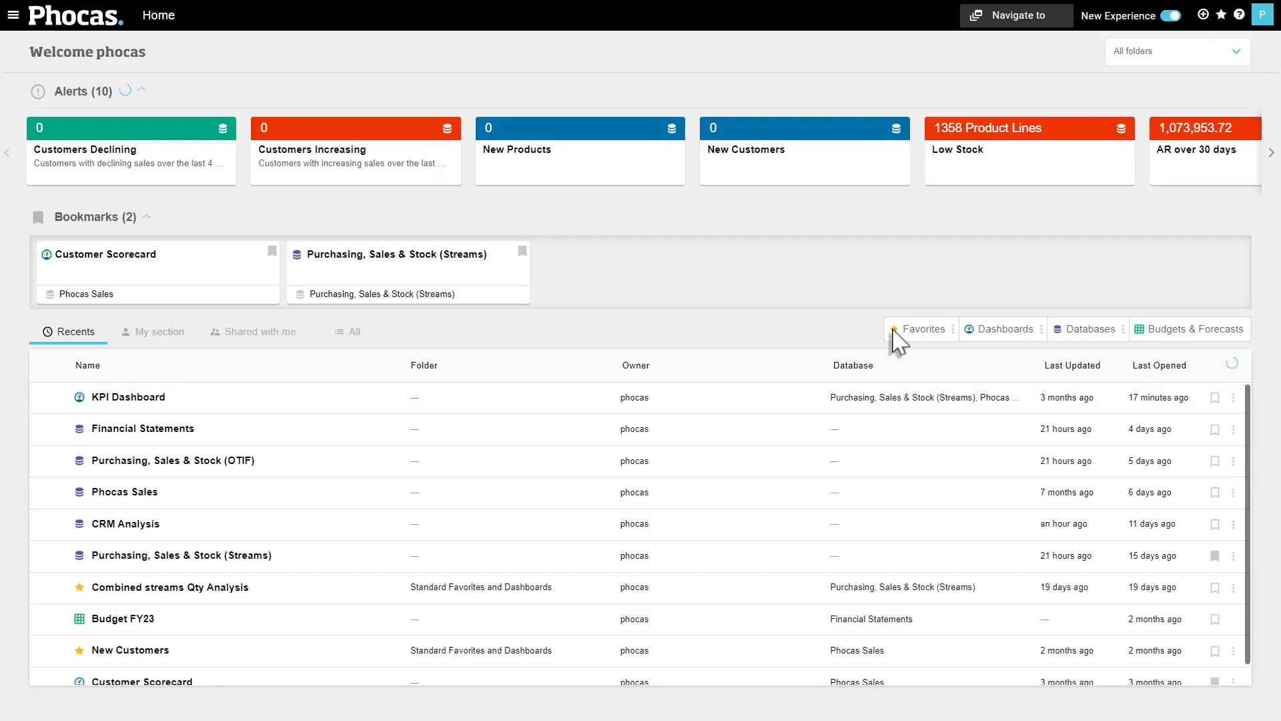
left_click(915, 337)
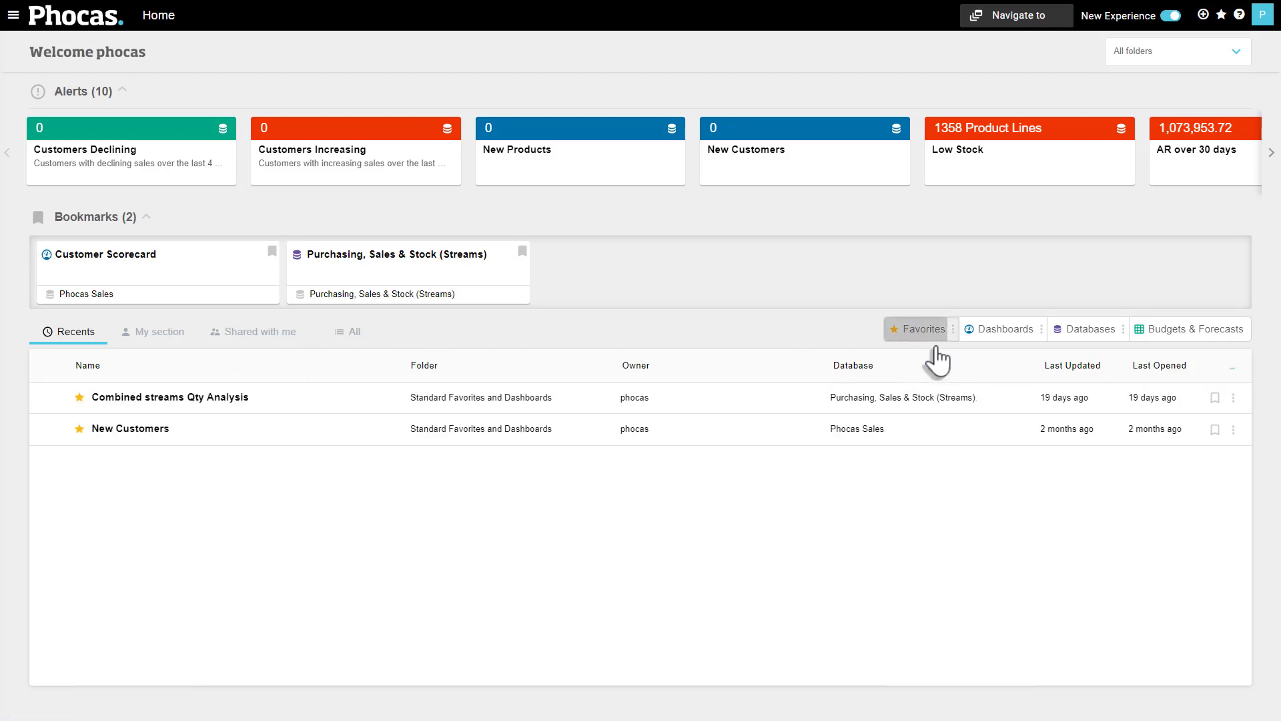
left_click(923, 339)
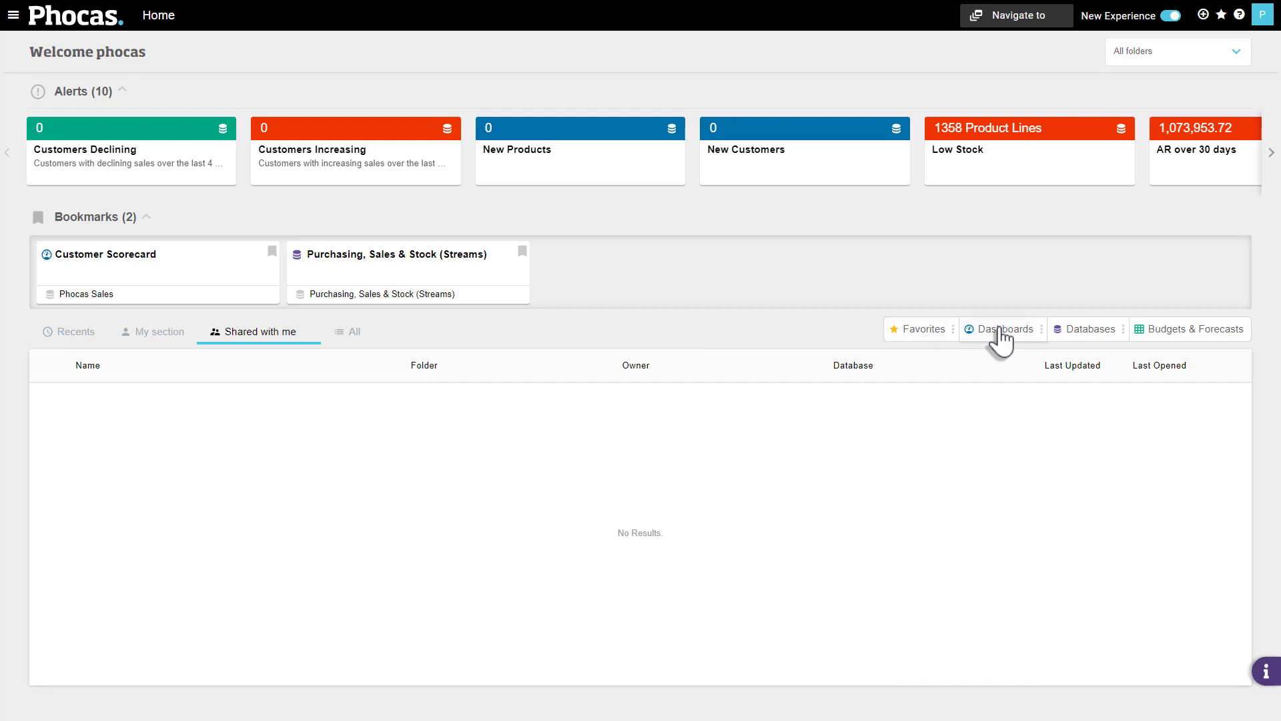
Show only the dashboards in My section and open the KPI Dashboard from them.
left_click(998, 341)
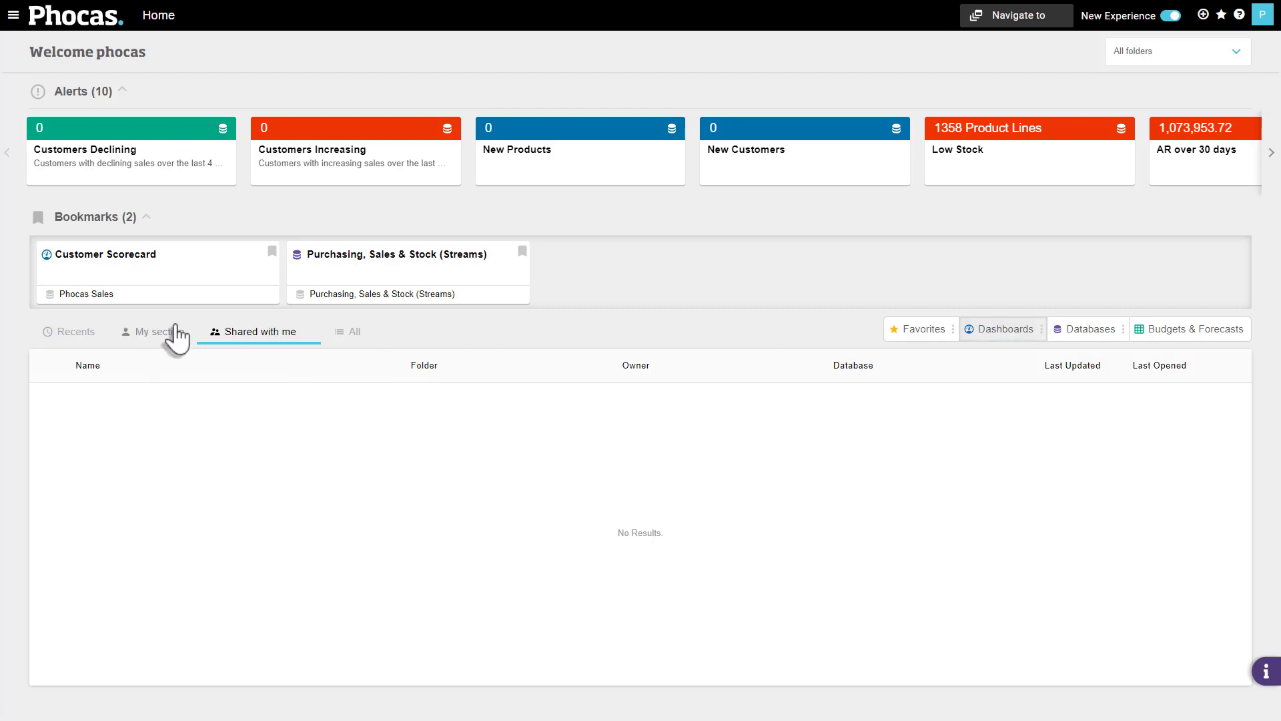
left_click(176, 335)
scroll(186, 418, "down", 2)
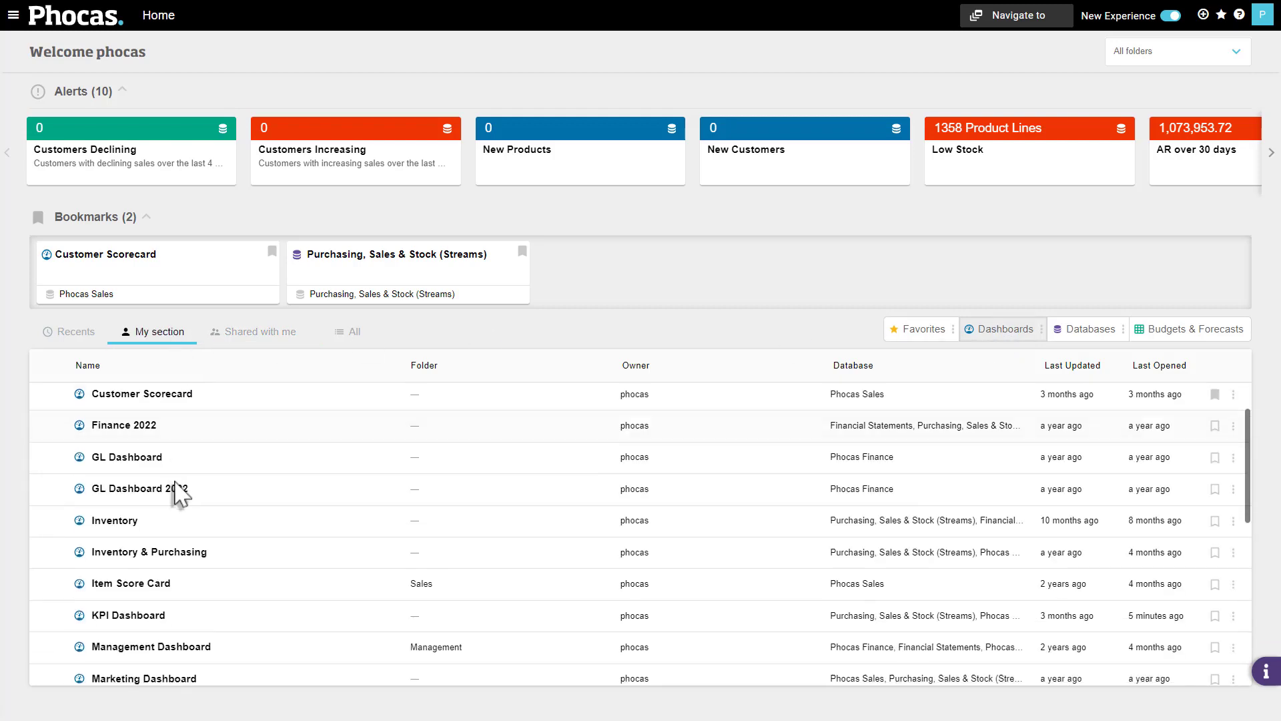
left_click(128, 614)
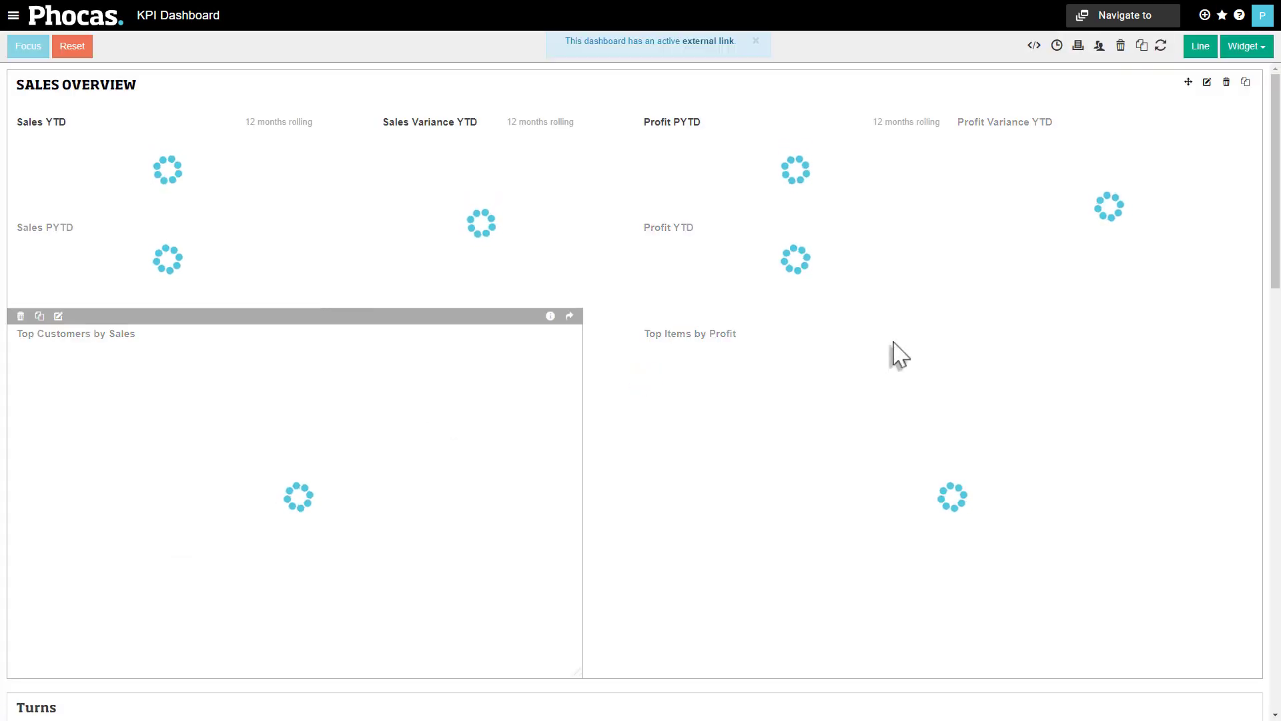
Start adding a List widget to the dashboard and choose Favorite as its content.
left_click(1236, 52)
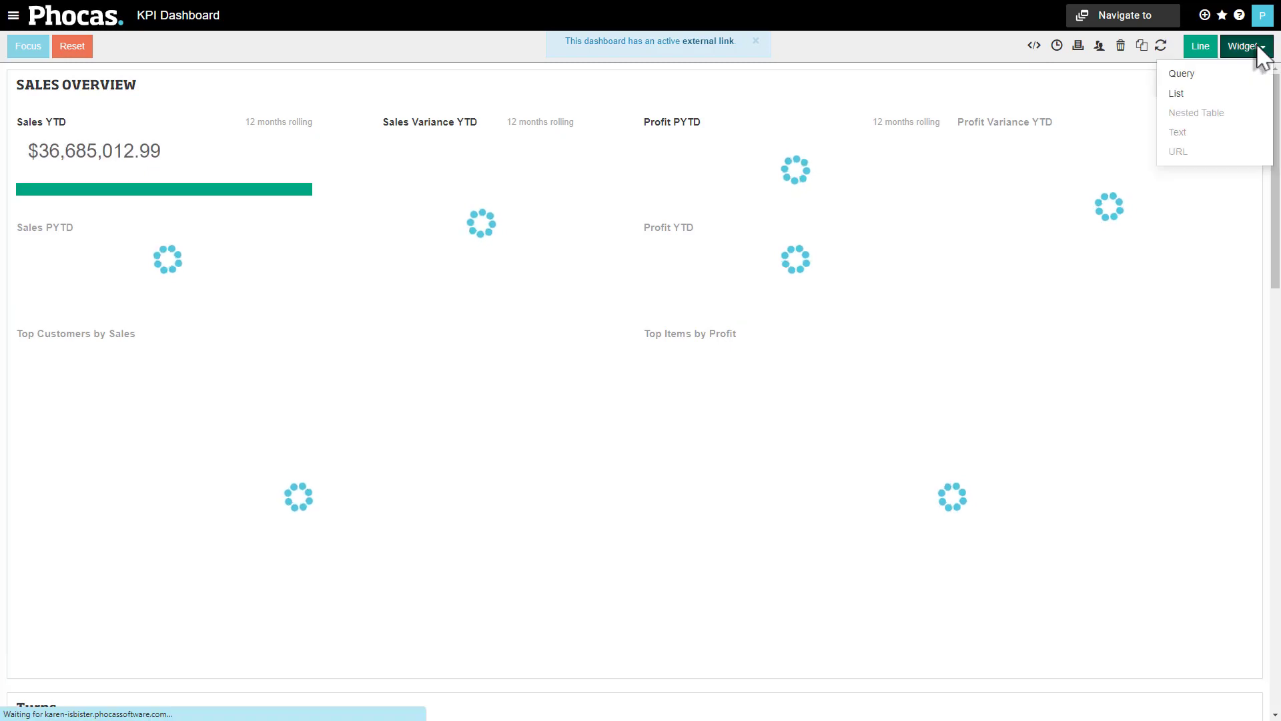
left_click(1214, 94)
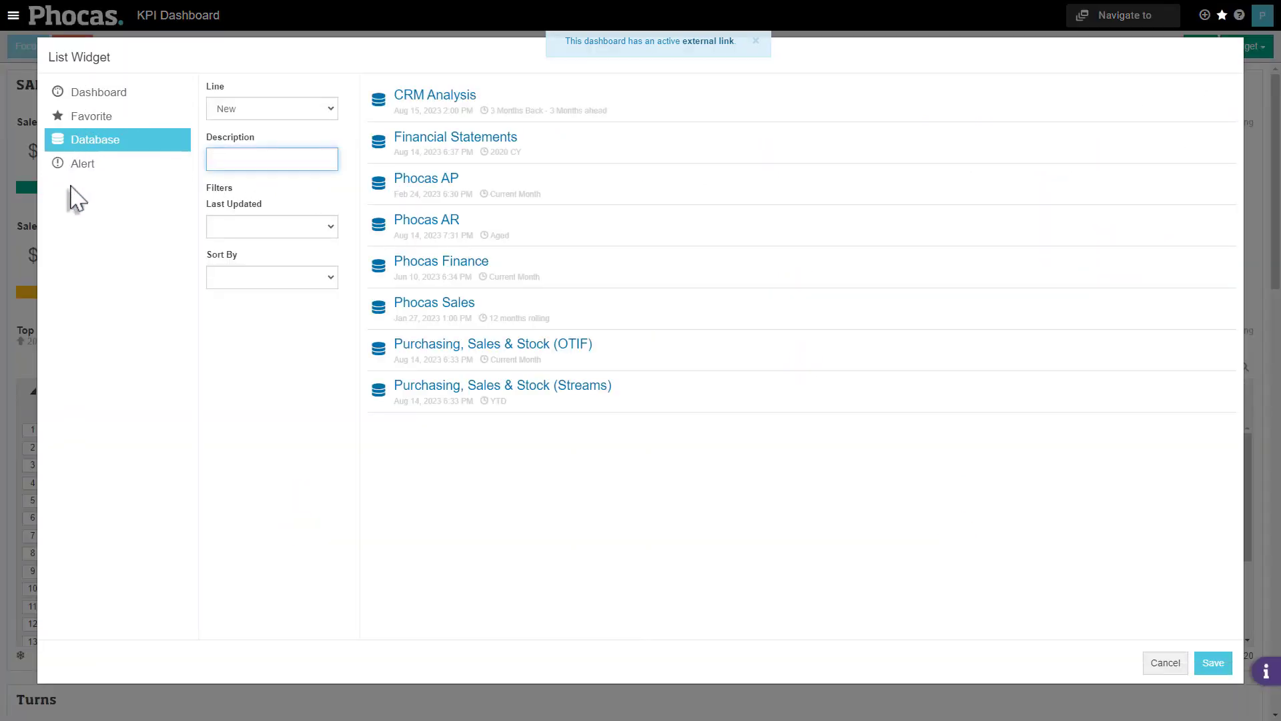
left_click(77, 116)
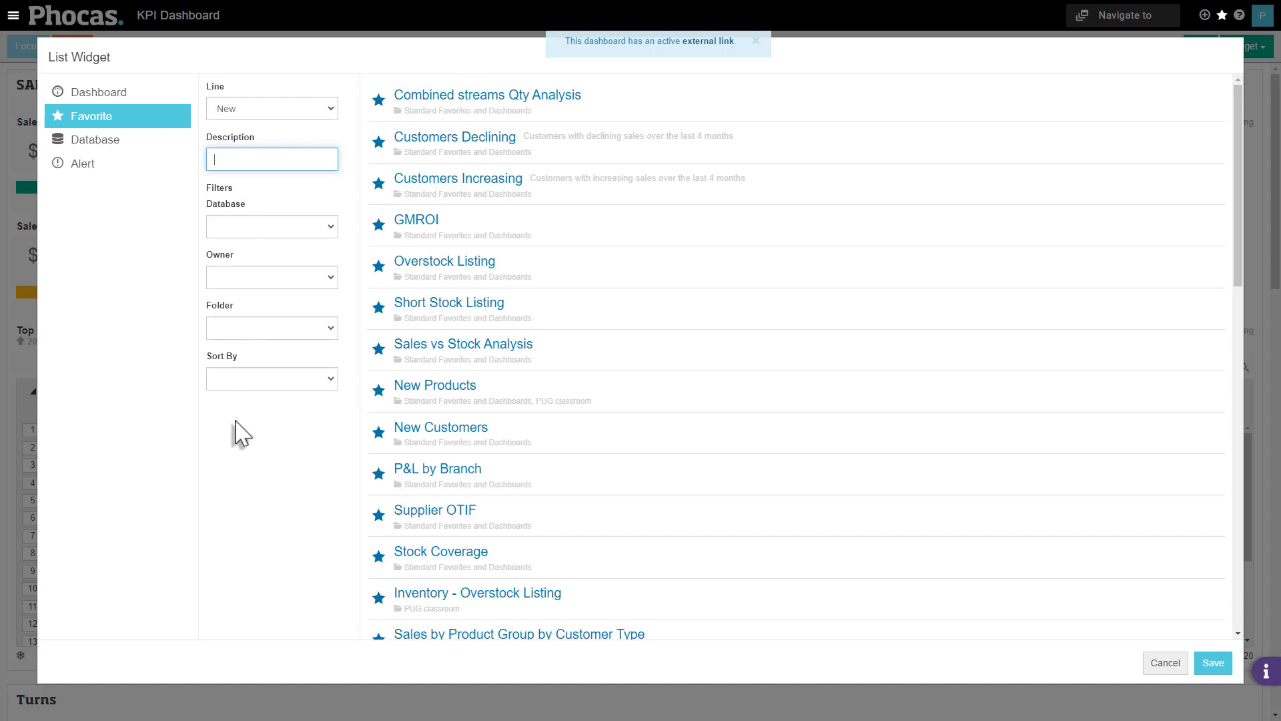
Filter the widget's favorites to the Phocas Sales database and the Management folder.
left_click(328, 230)
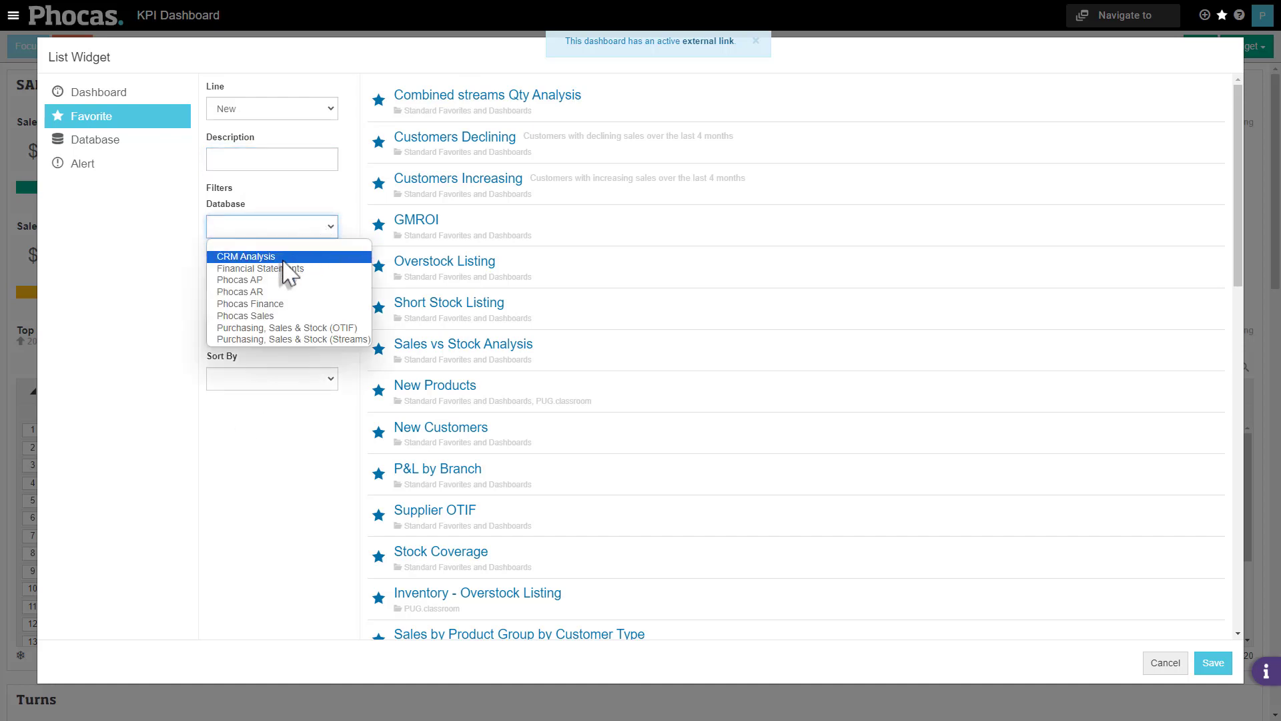
left_click(265, 318)
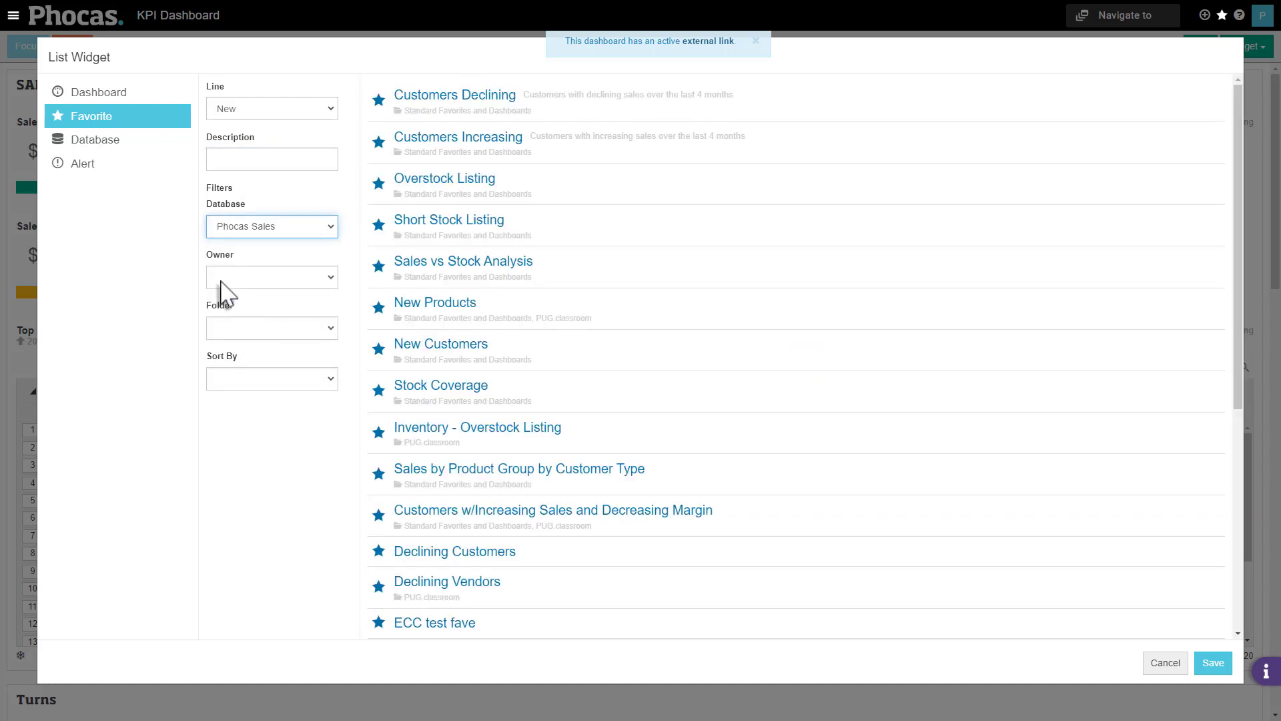
left_click(222, 281)
left_click(222, 295)
left_click(274, 330)
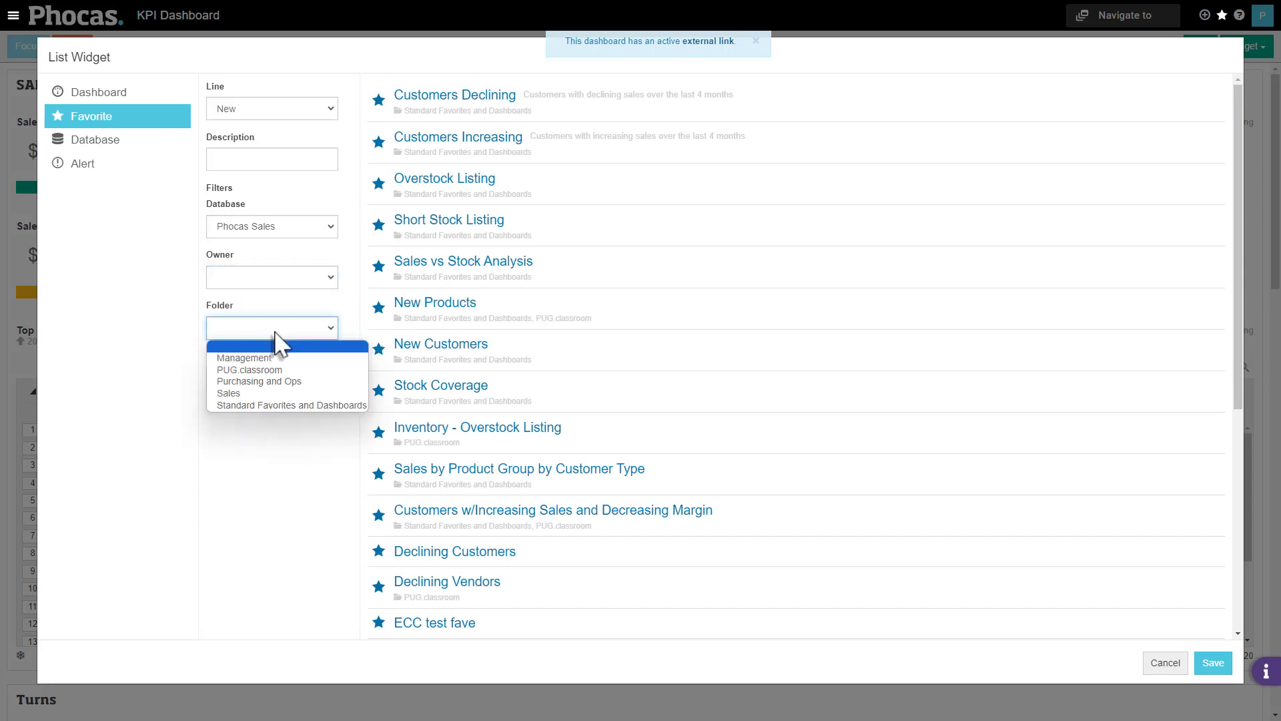
left_click(270, 358)
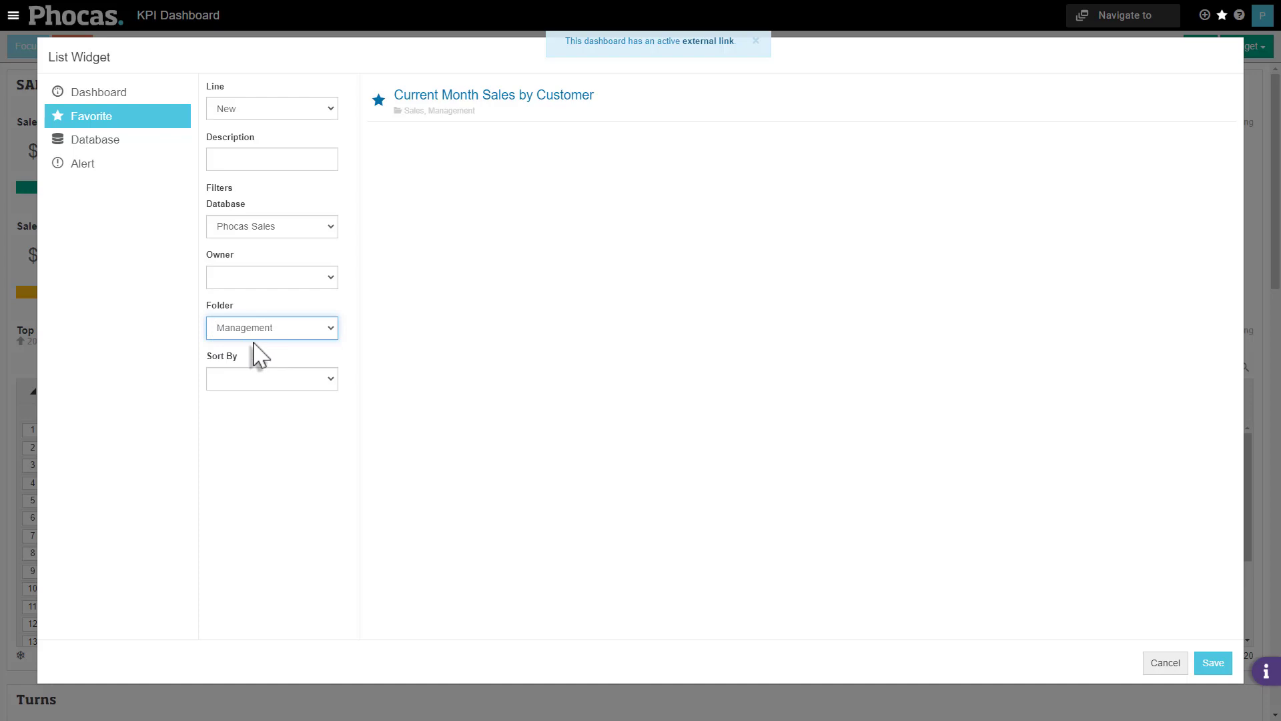
Sort the List widget's favorites by Name, save the widget, and go to it on the dashboard.
left_click(271, 379)
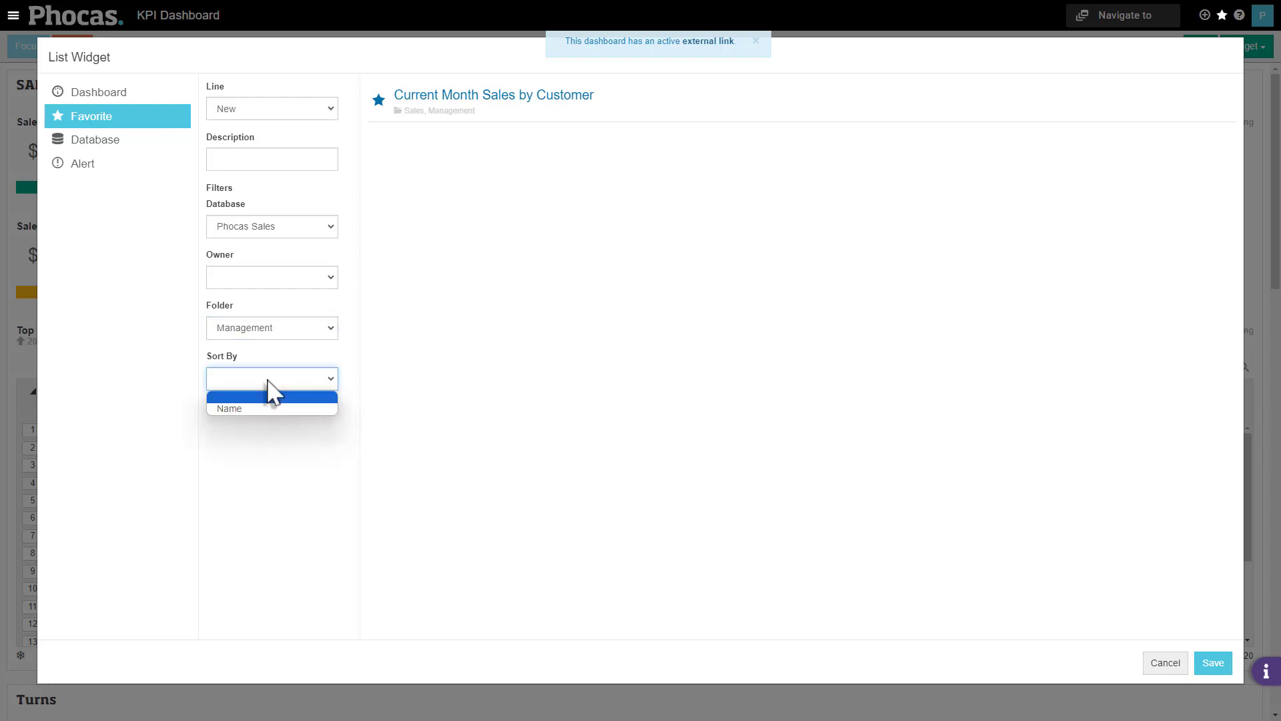
left_click(261, 407)
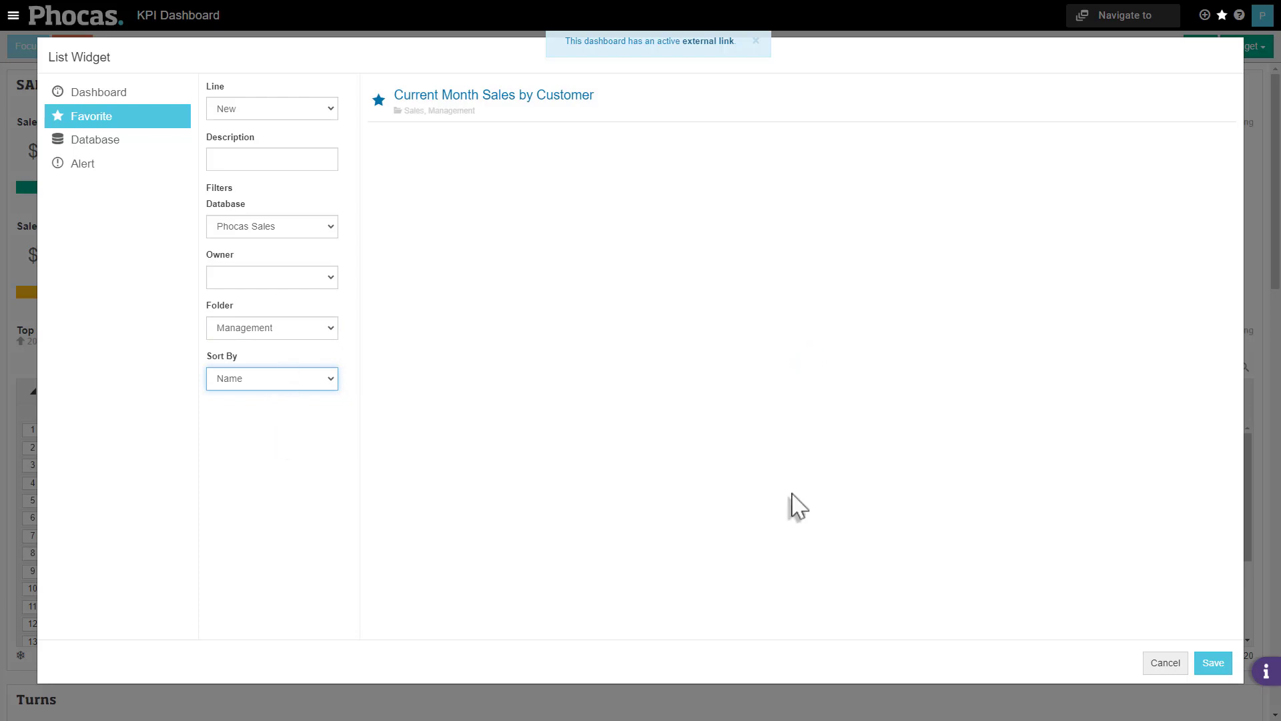
left_click(1216, 664)
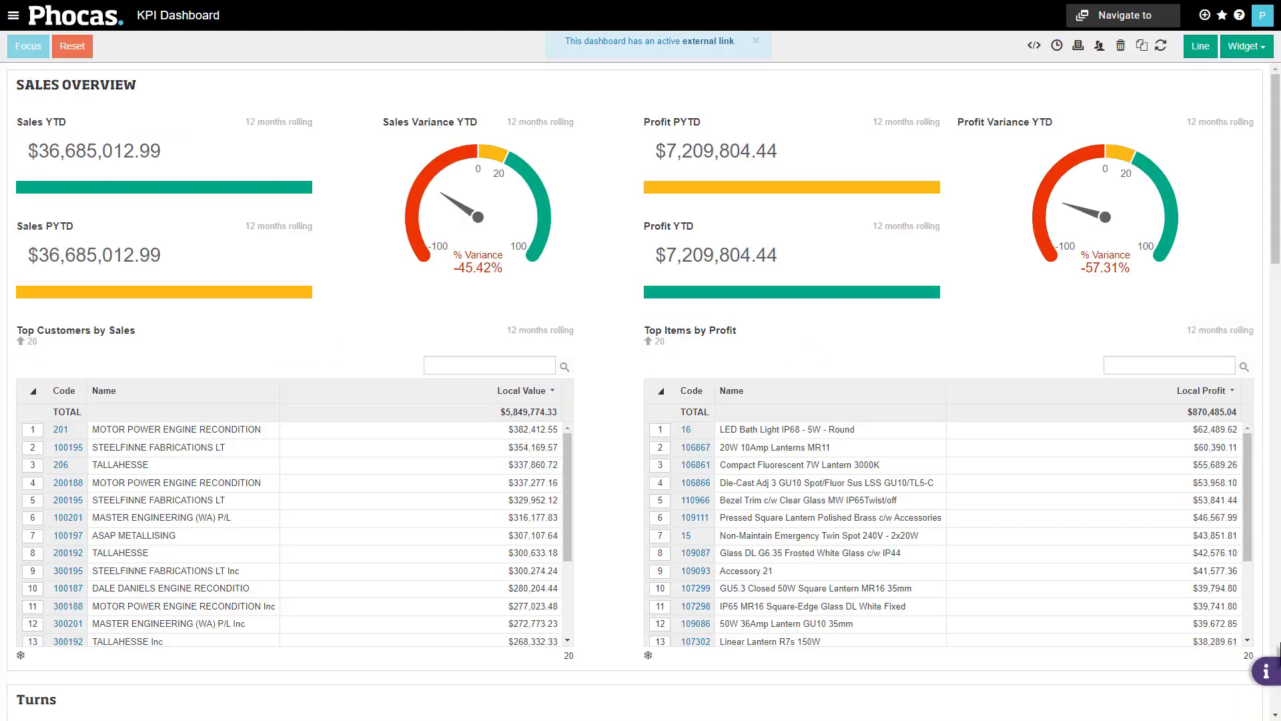
left_click_drag(1279, 214, 1279, 638)
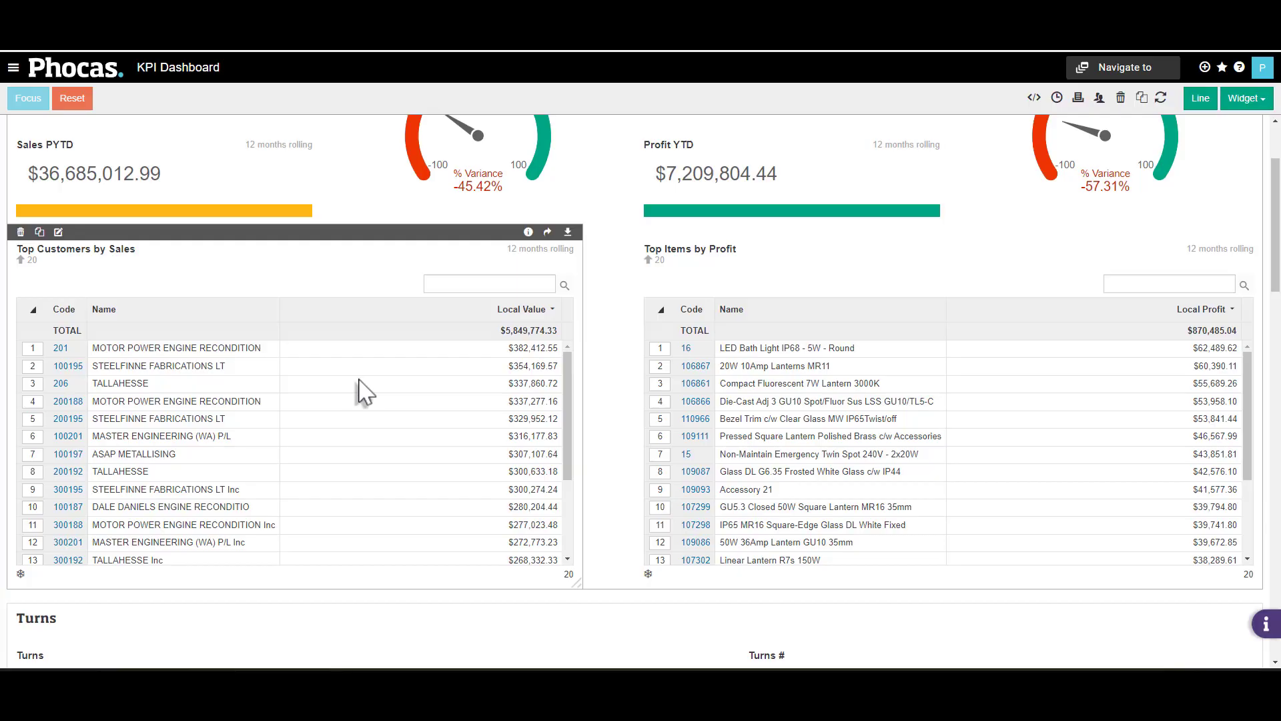
Edit the Top Customers by Sales widget, try a row limit of Bottom 20, and clear the row limit.
left_click(58, 232)
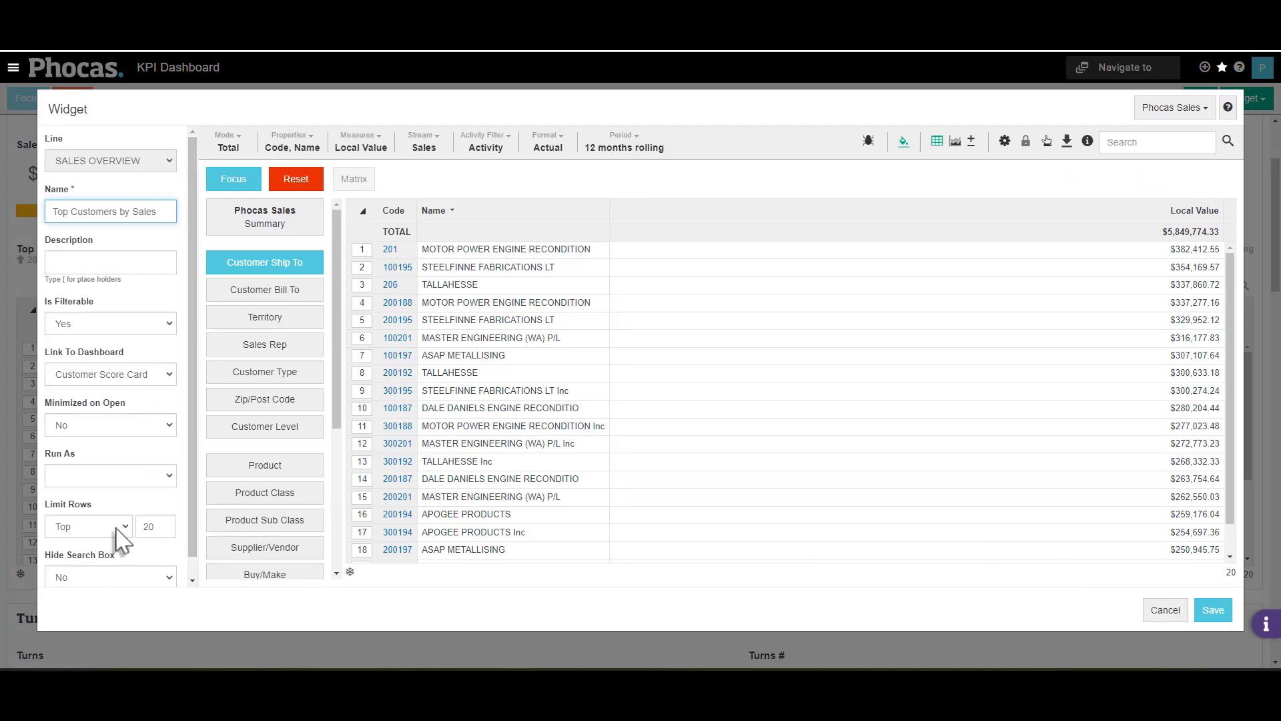
left_click(155, 527)
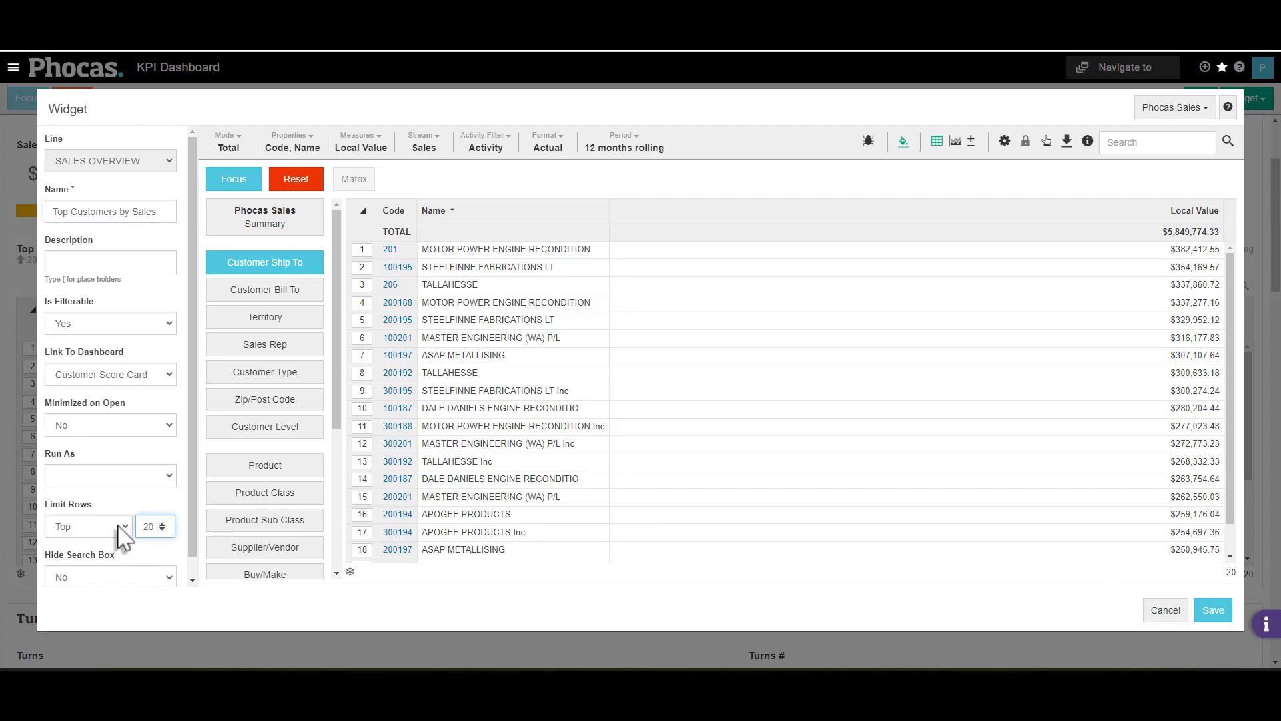
left_click(87, 527)
left_click(99, 568)
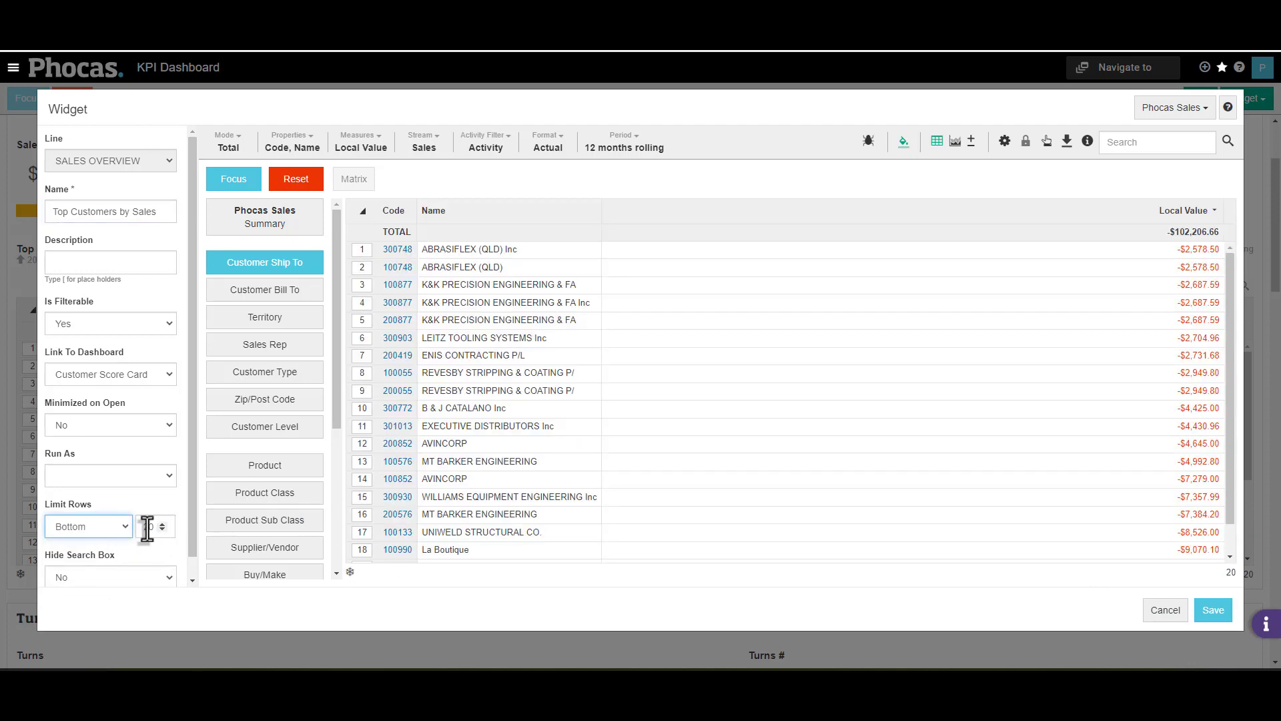
left_click(129, 527)
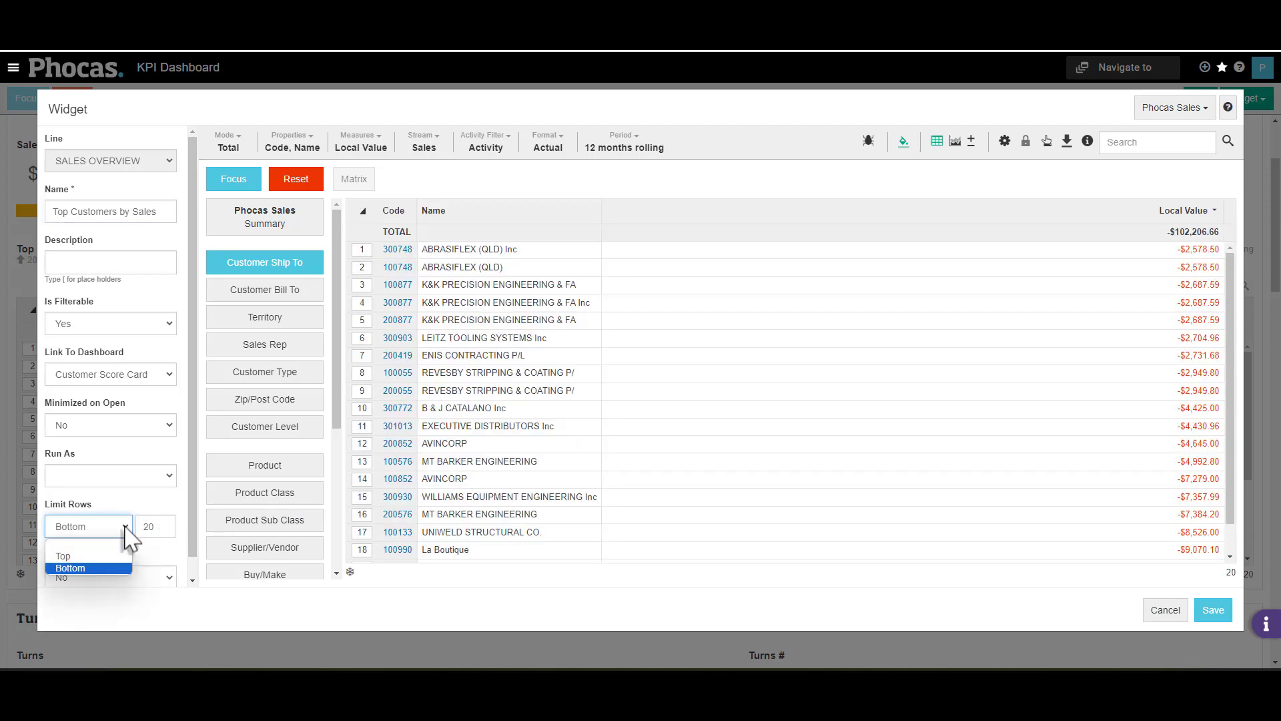
left_click(68, 546)
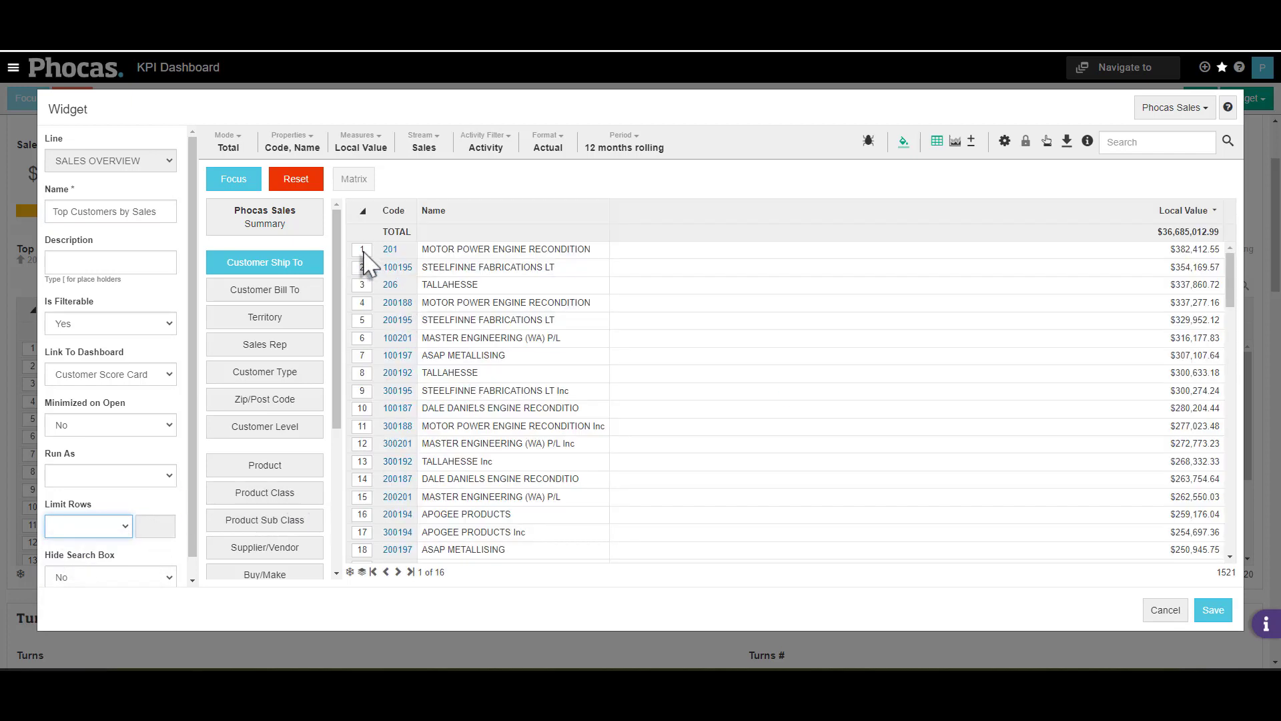
Focus the widget's data on the first ten customers and remove that customer focus.
left_click_drag(364, 259, 362, 411)
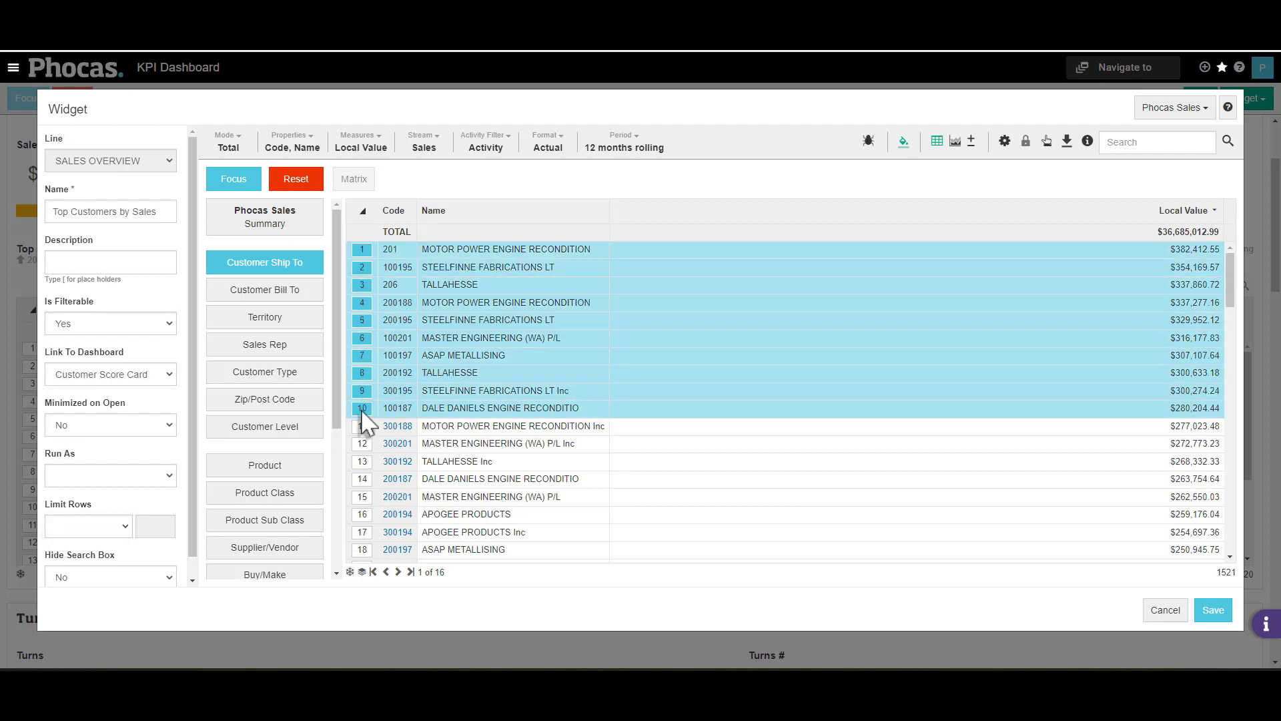
left_click(232, 182)
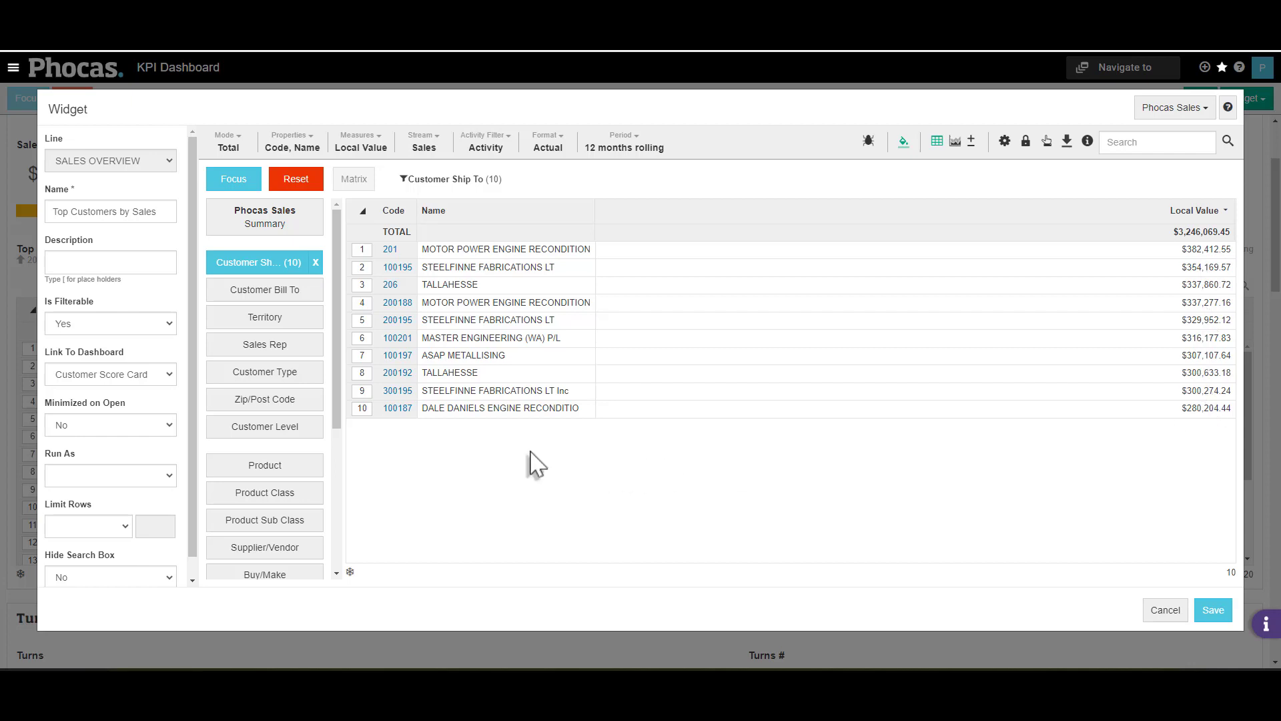
left_click(367, 409)
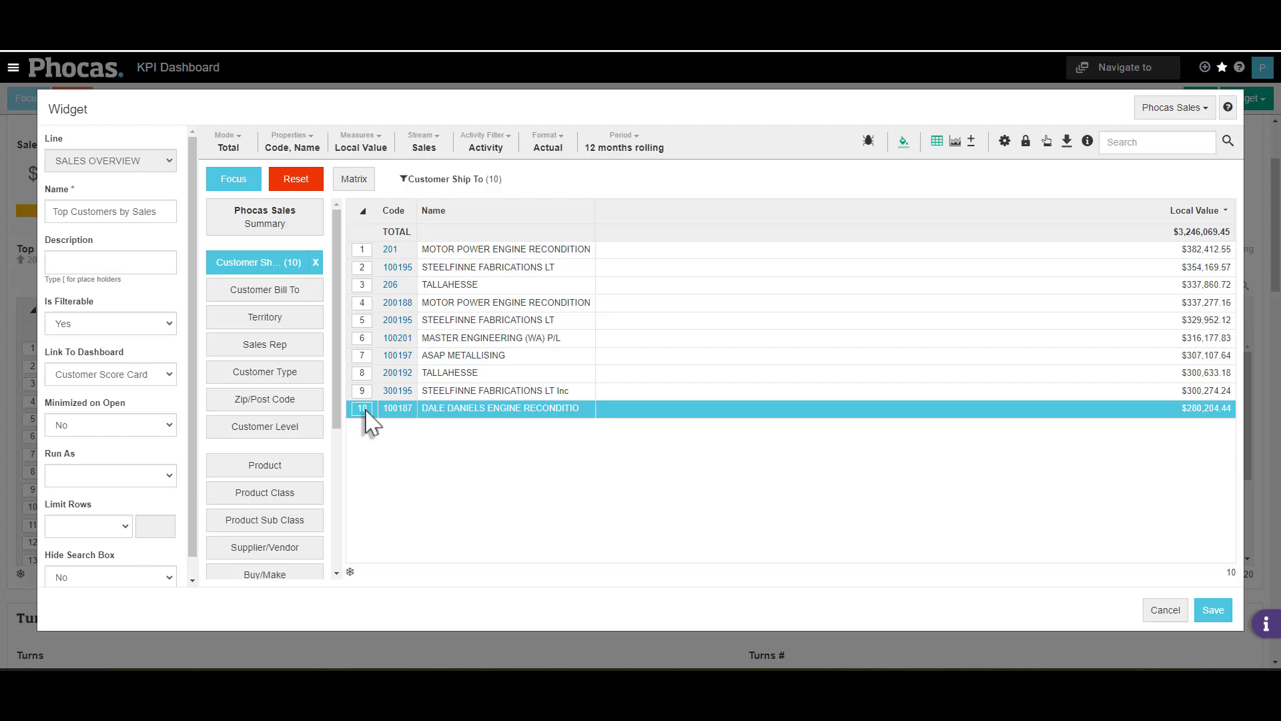
left_click(366, 411)
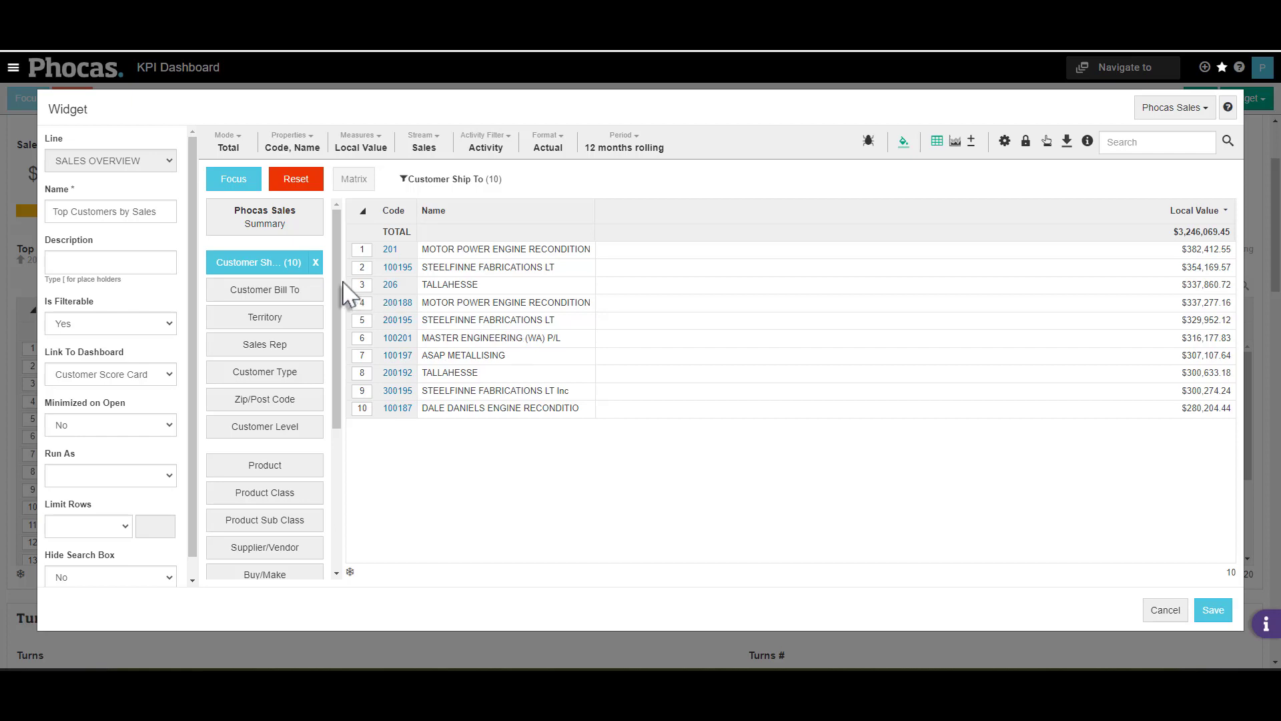
left_click(315, 262)
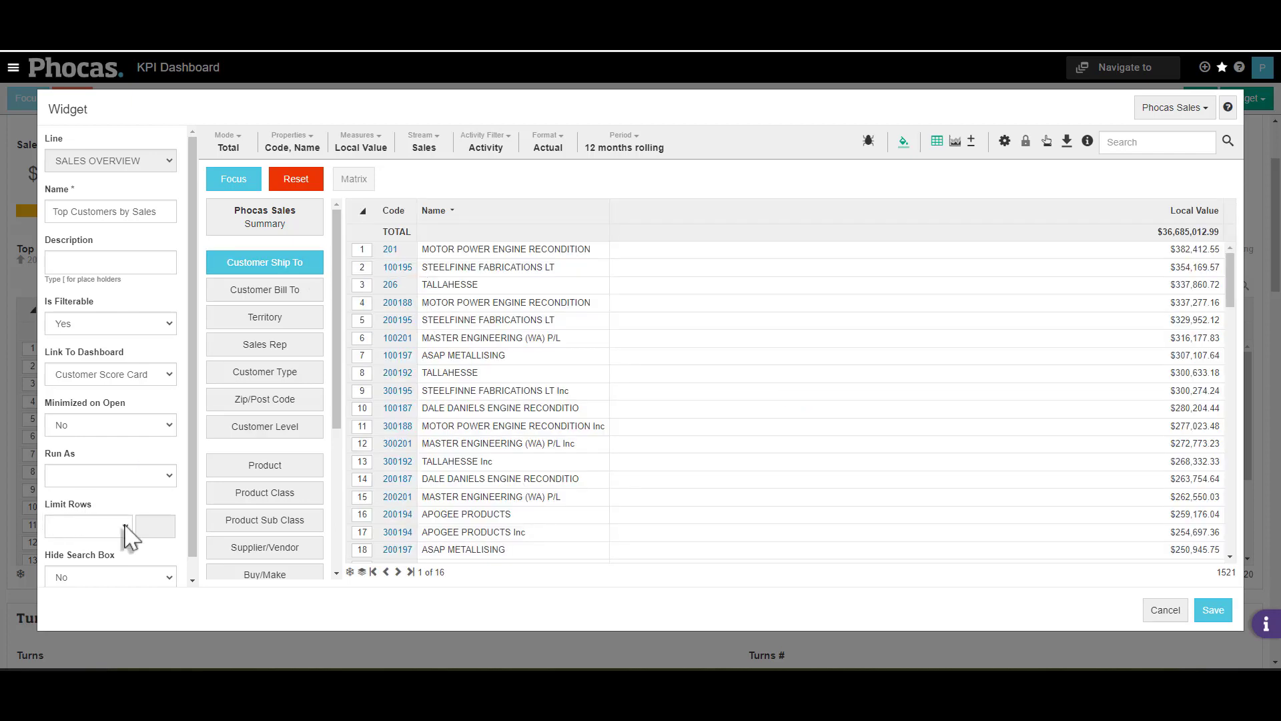
Limit the widget's rows to Top 10, change the limit to Top 15, and save the widget.
left_click(123, 528)
left_click(100, 558)
left_click(149, 526)
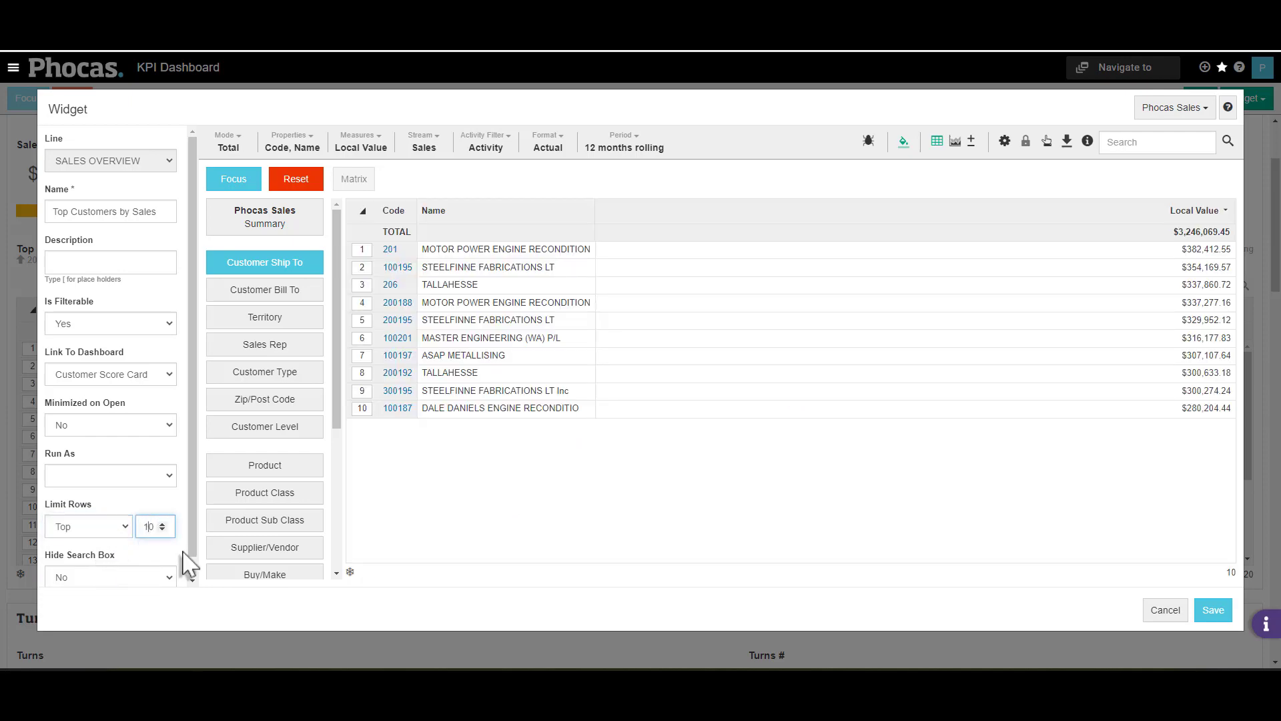
left_click(427, 511)
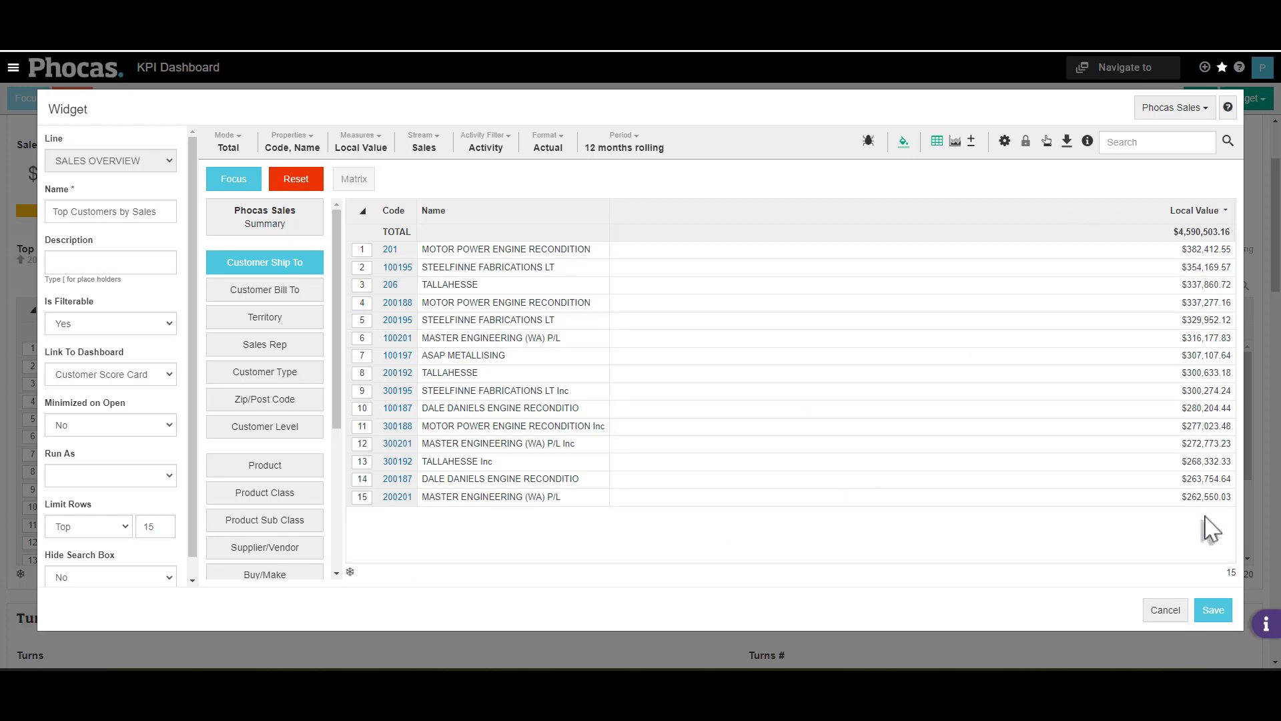
left_click(363, 502)
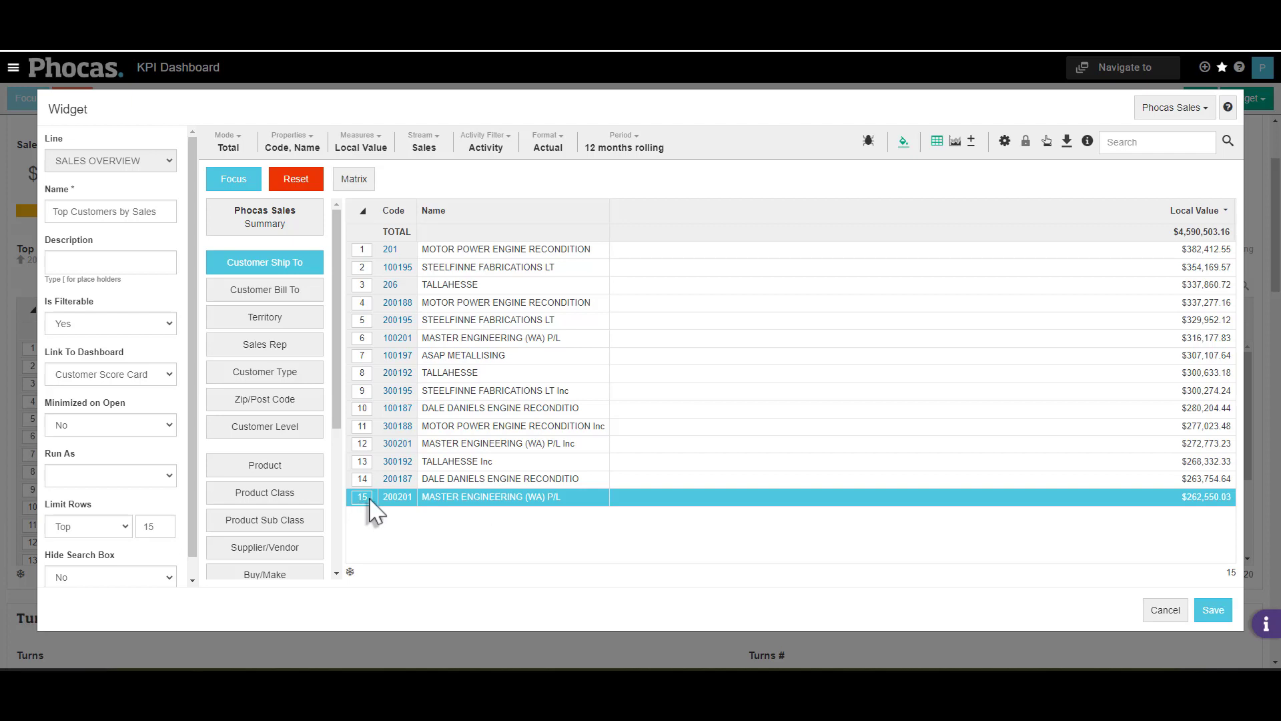
left_click(370, 500)
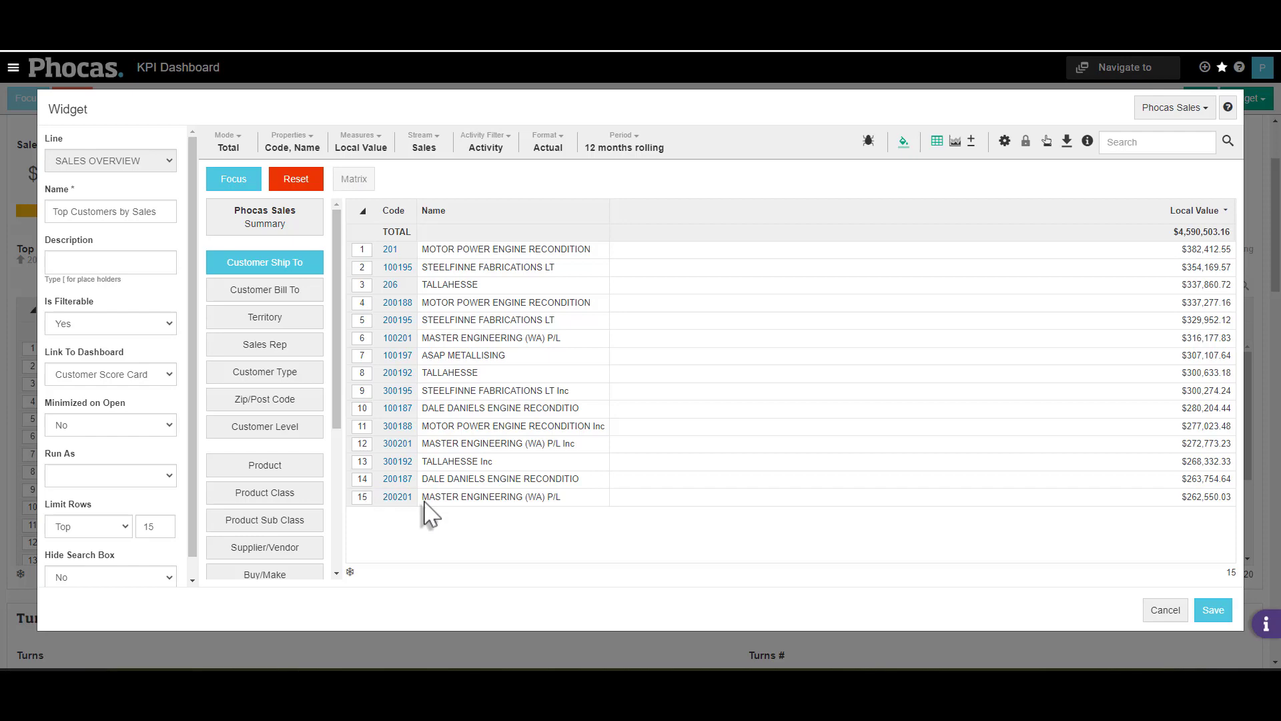
left_click(1209, 610)
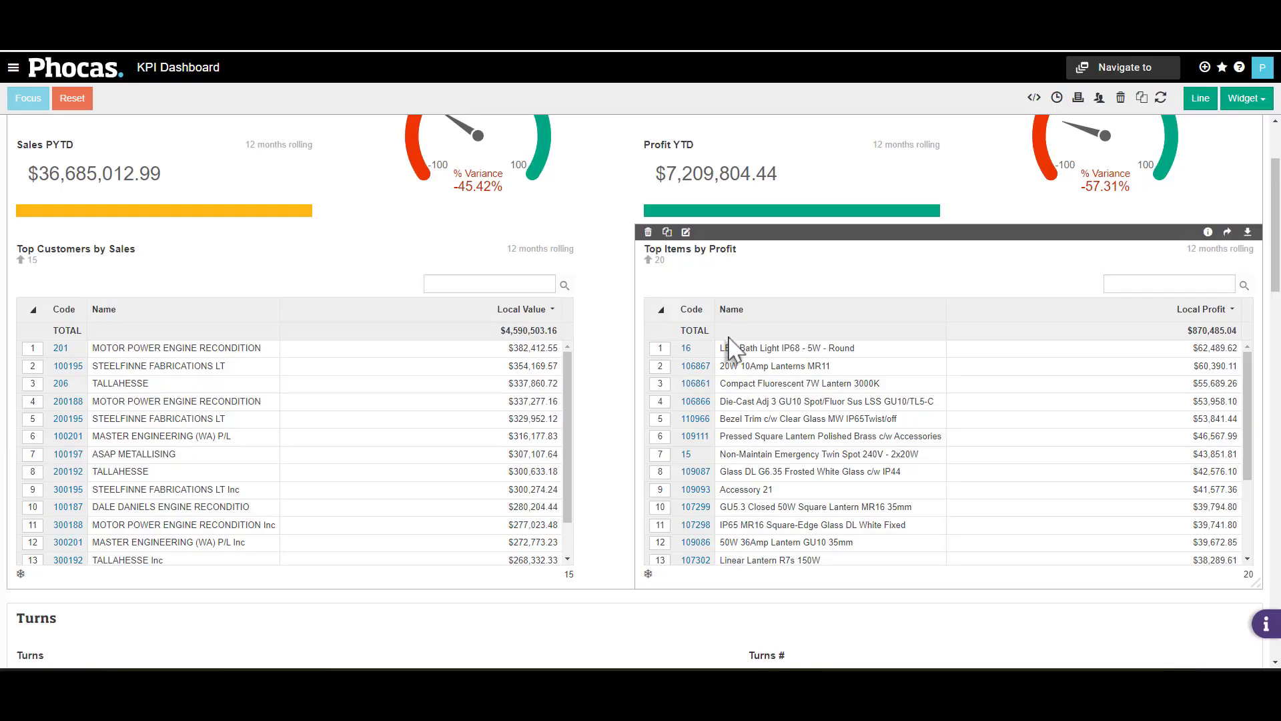
Examine the Run As setting of the Top Customers by Sales widget and close its editor without saving.
left_click(58, 231)
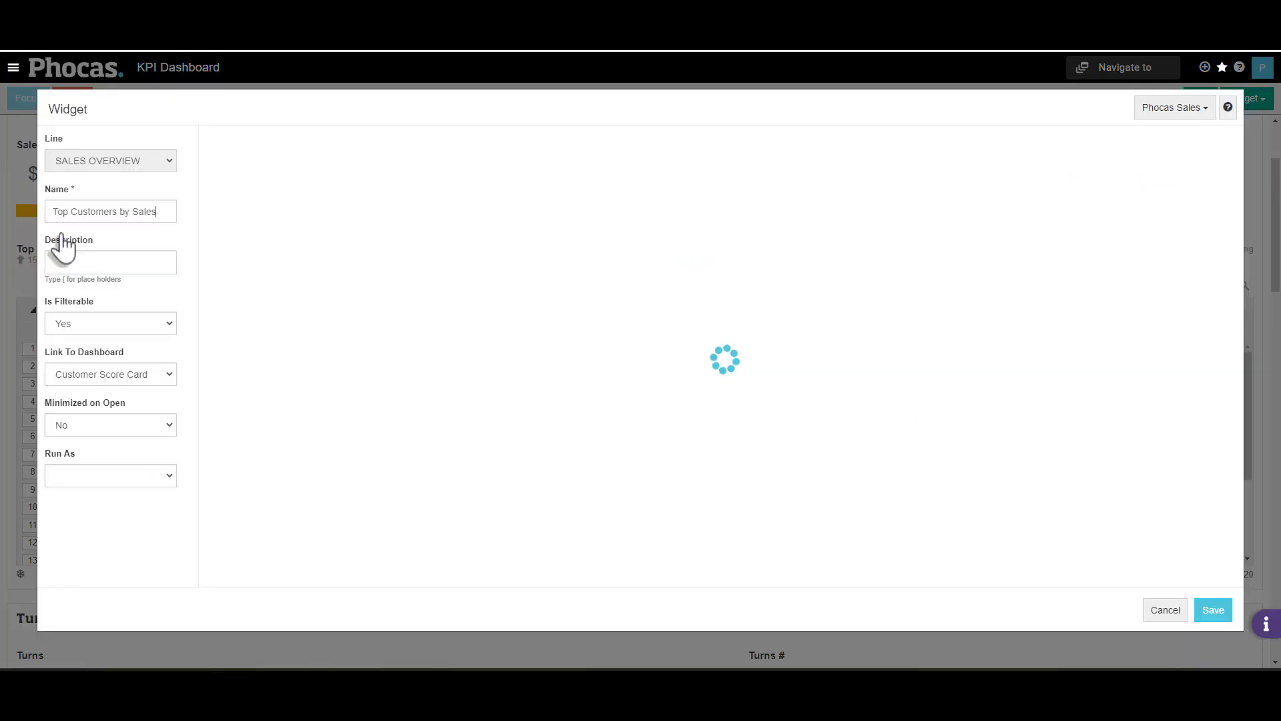
scroll(107, 521, "down", 1)
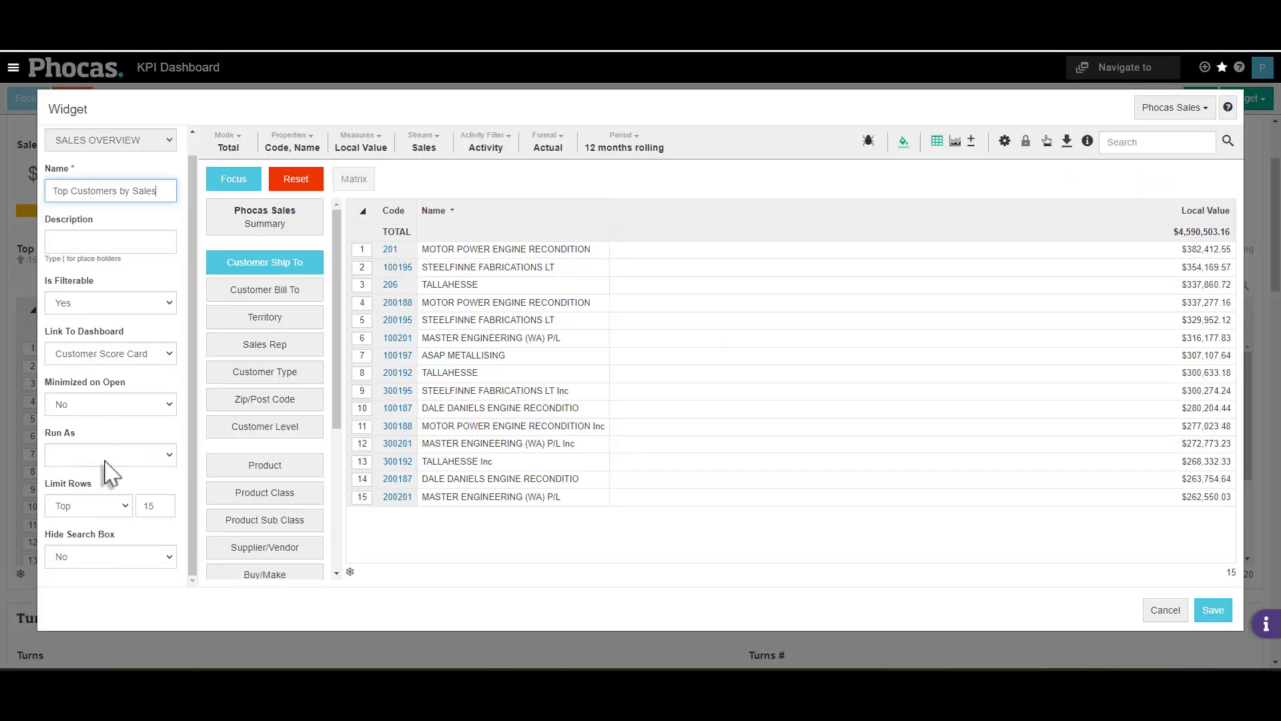
left_click(170, 455)
left_click(171, 456)
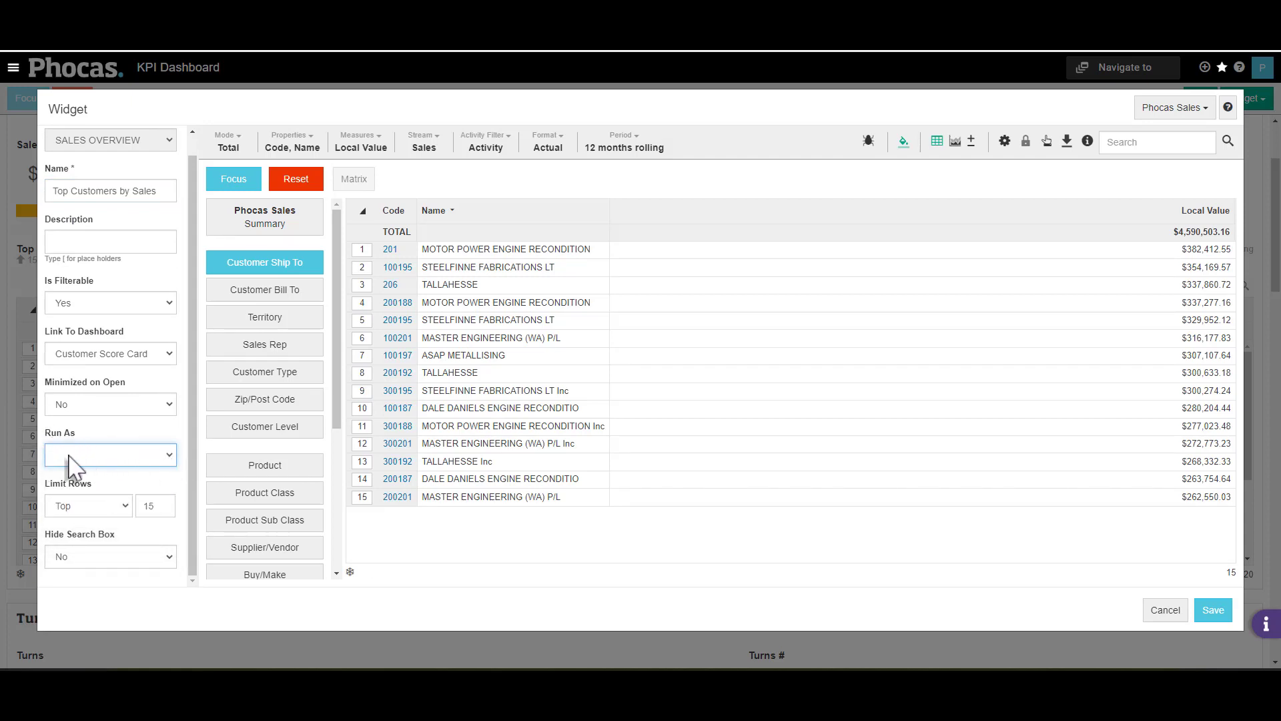
left_click(1166, 611)
Set the Sales YTD widget to run as the current user, phocas (me), and save it.
scroll(827, 481, "up", 2)
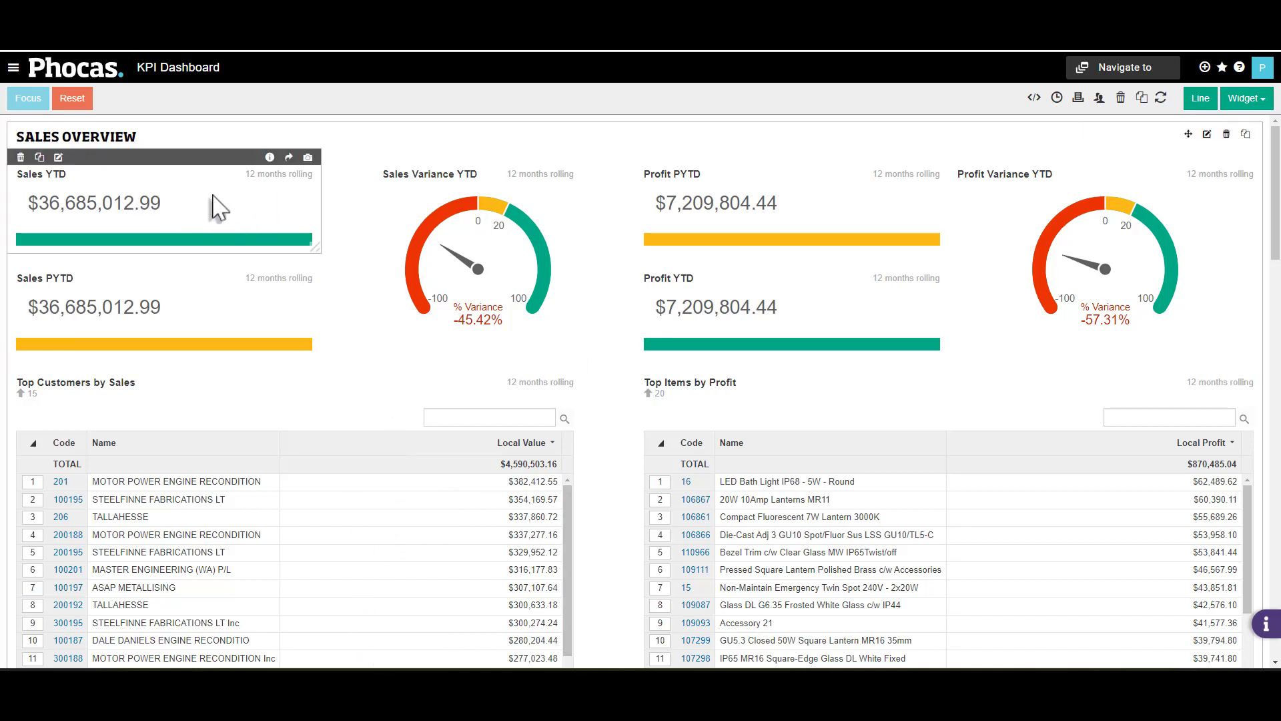
left_click(60, 159)
left_click(85, 475)
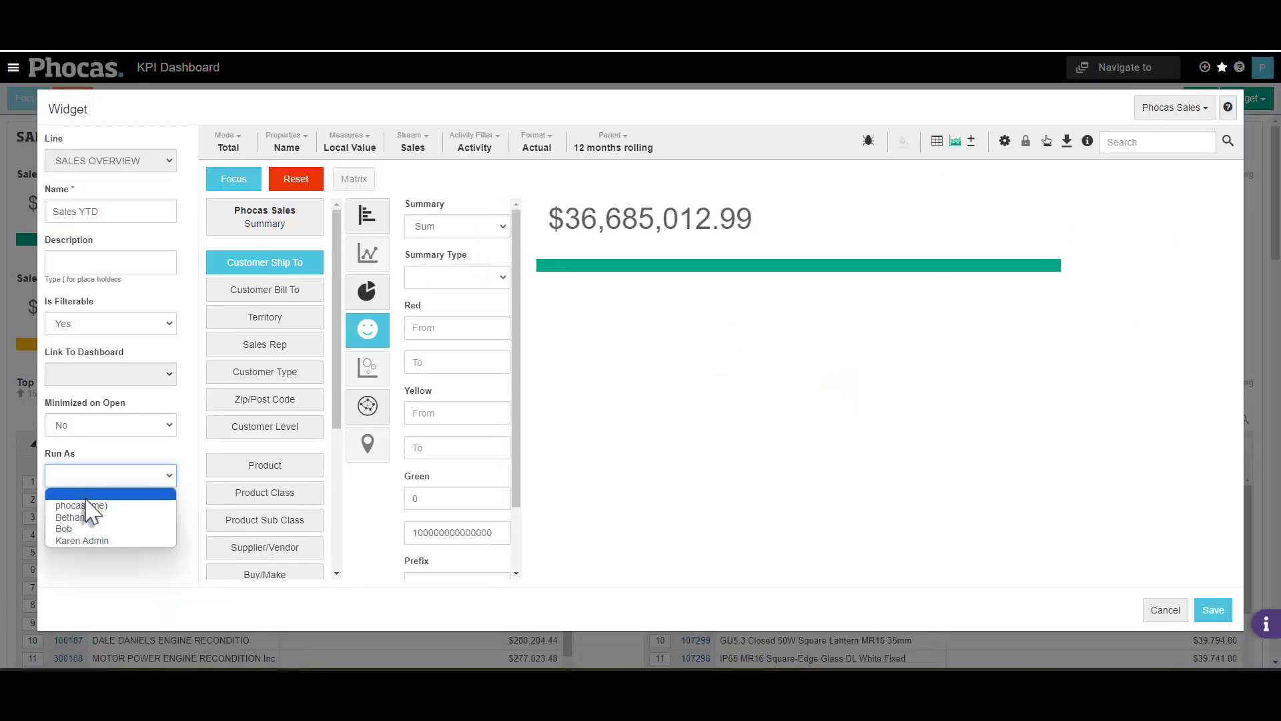
left_click(87, 506)
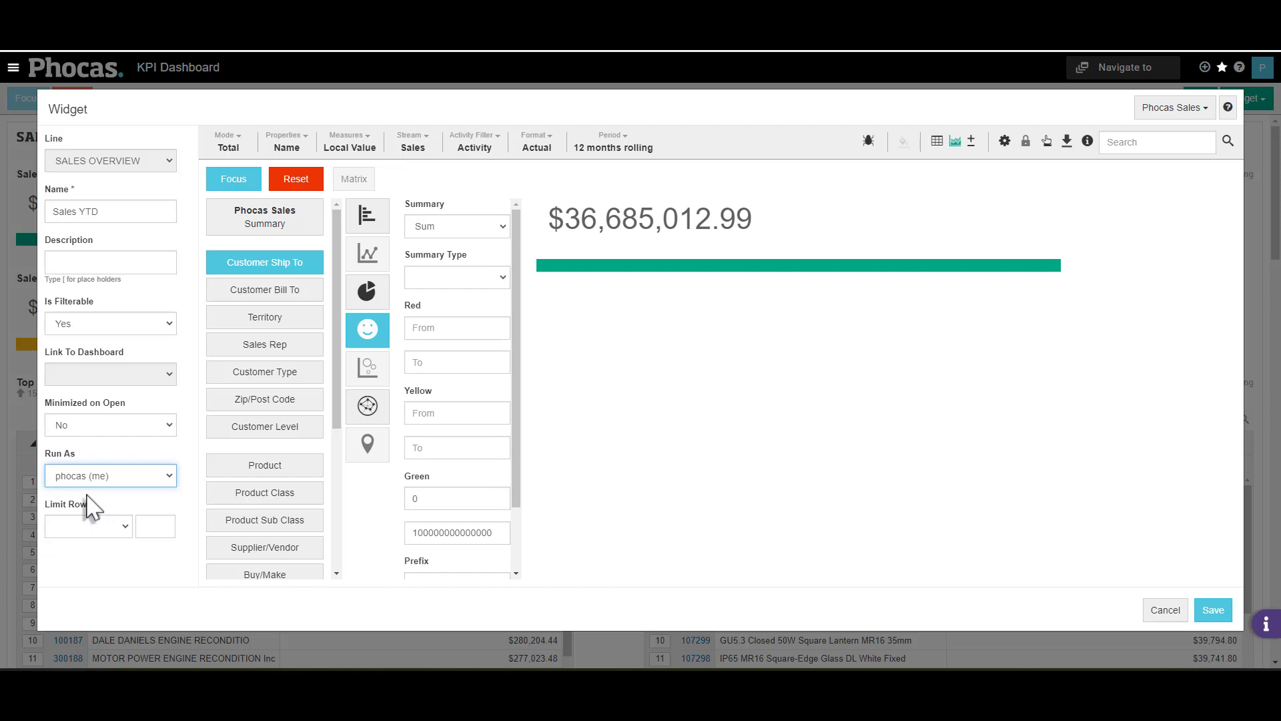
left_click(1205, 610)
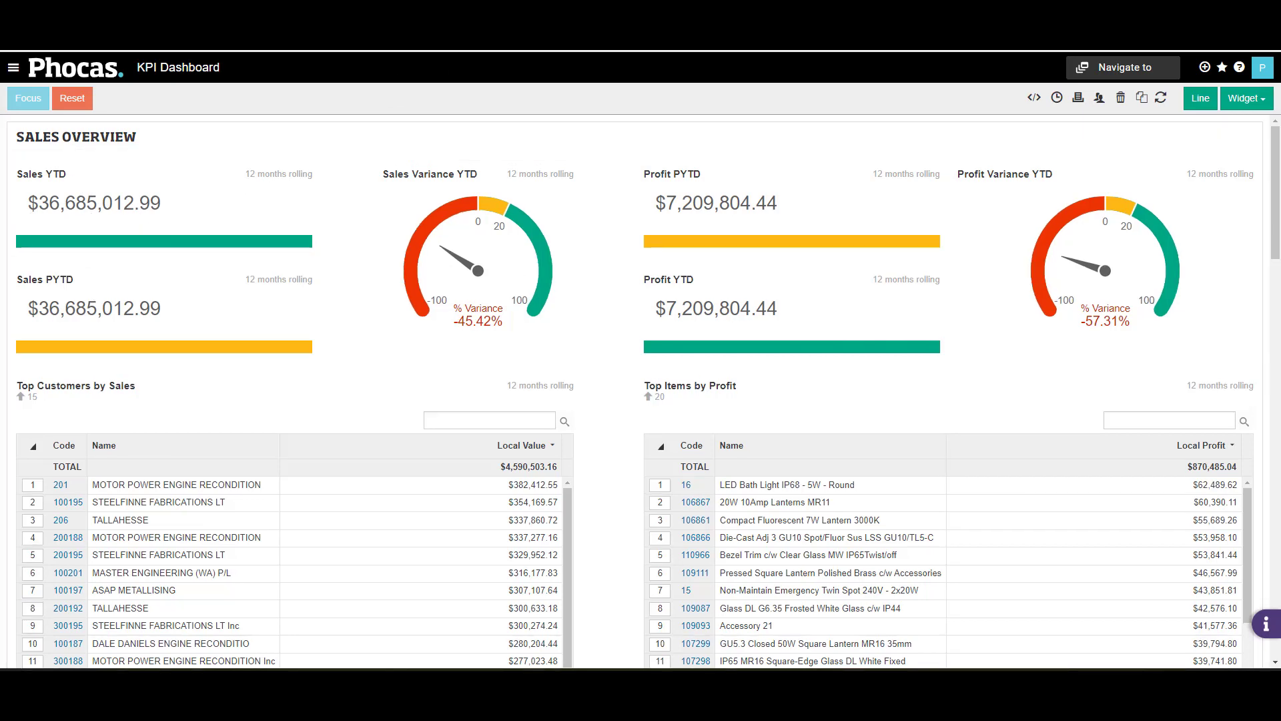
Share the KPI Dashboard with the second listed user and save the dashboard settings.
left_click(1098, 98)
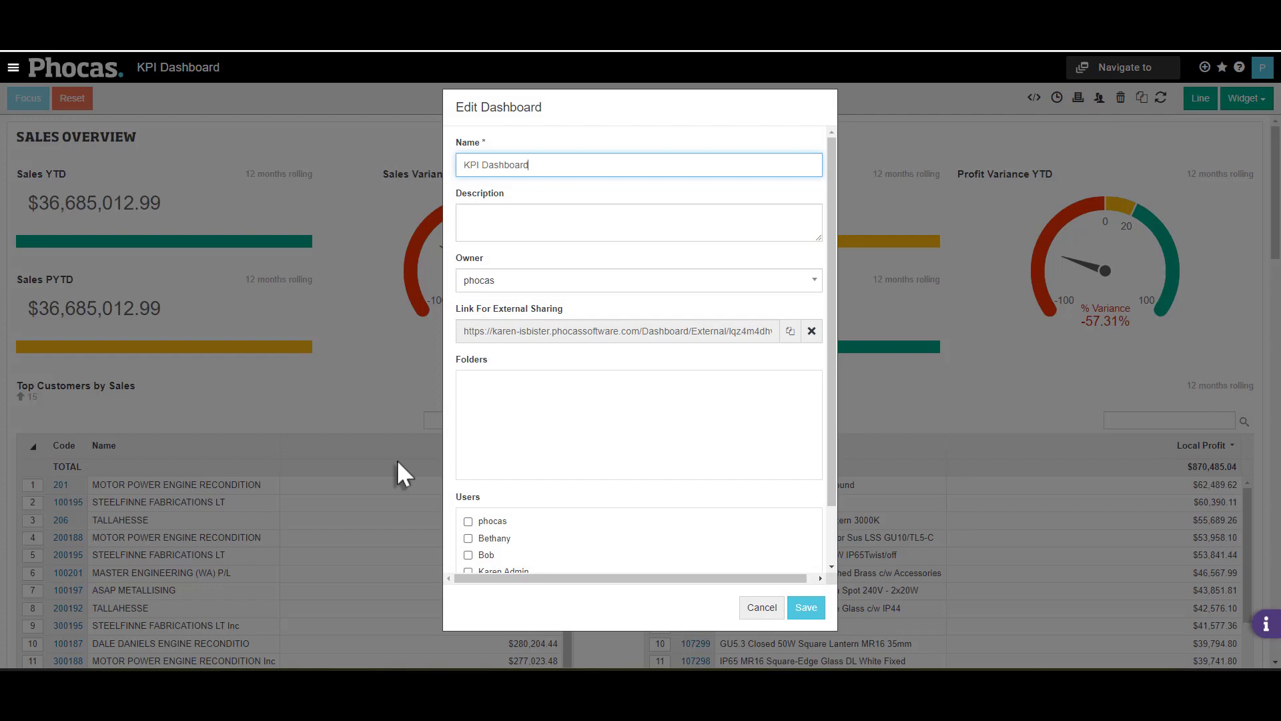
left_click(492, 539)
left_click(806, 608)
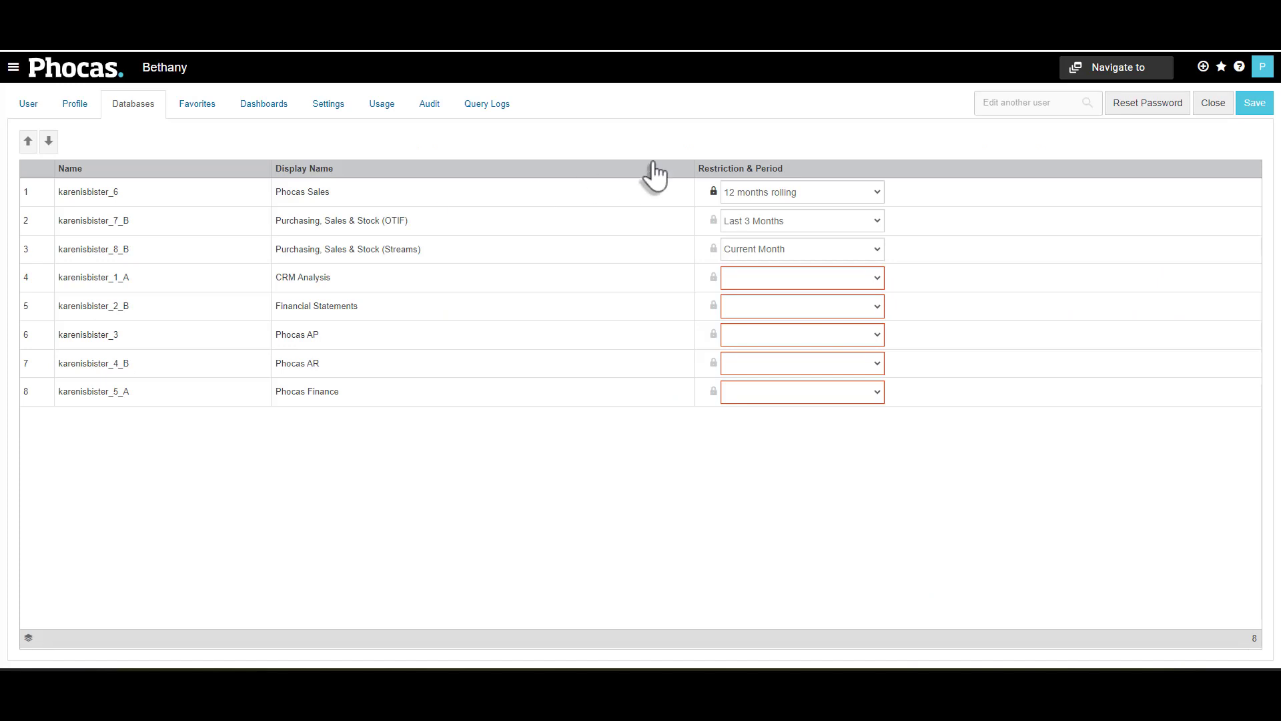
Review the user's Sales Rep restriction on the Phocas Sales database and save it, accepting the restriction update.
left_click(713, 191)
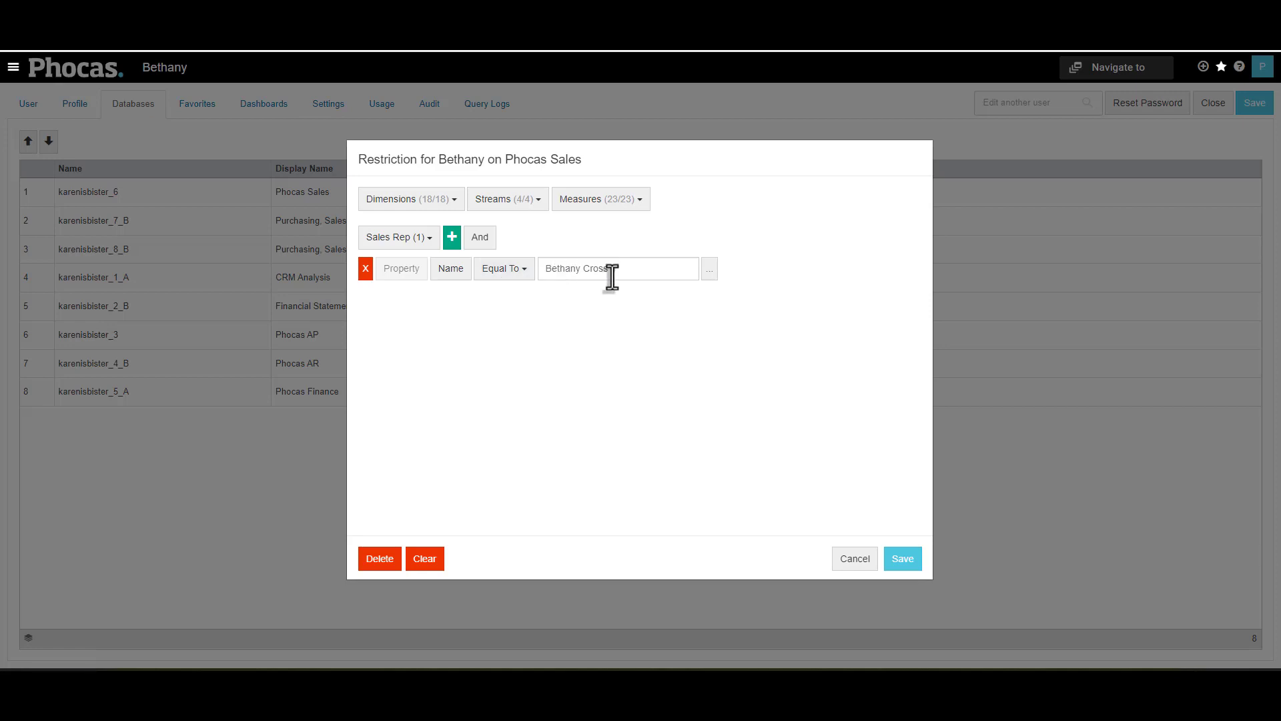
left_click(908, 560)
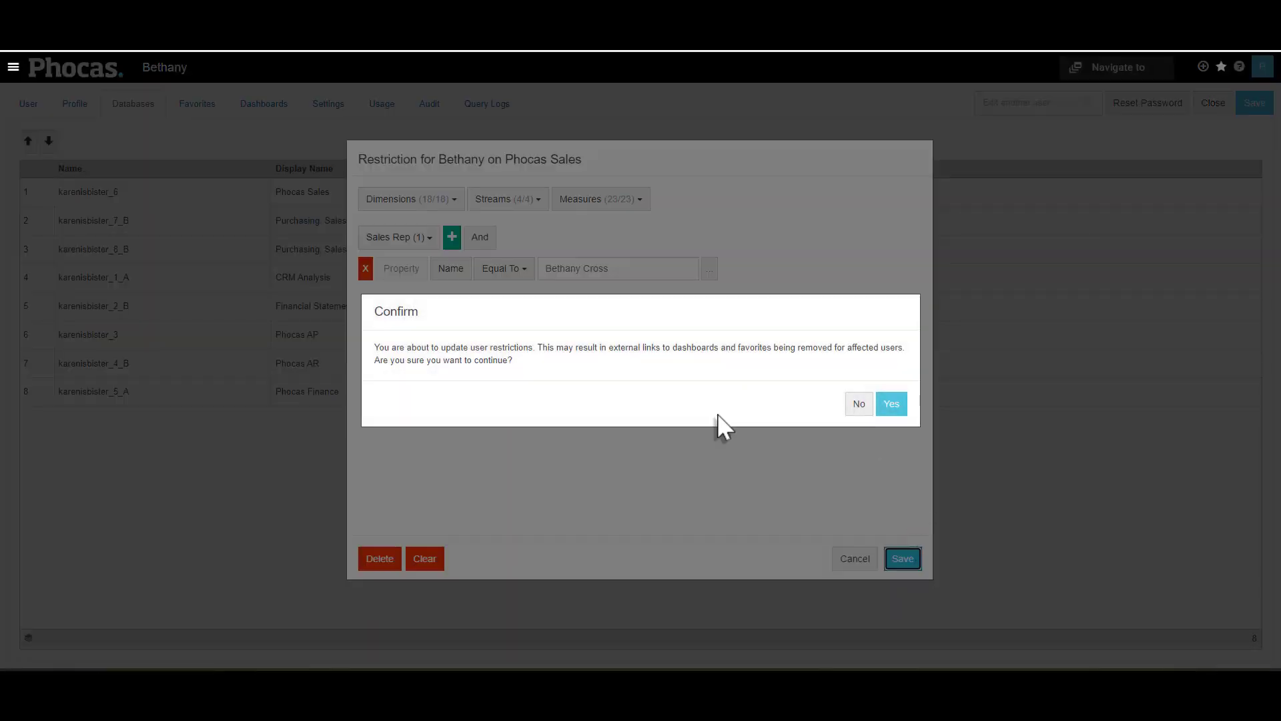
left_click(890, 404)
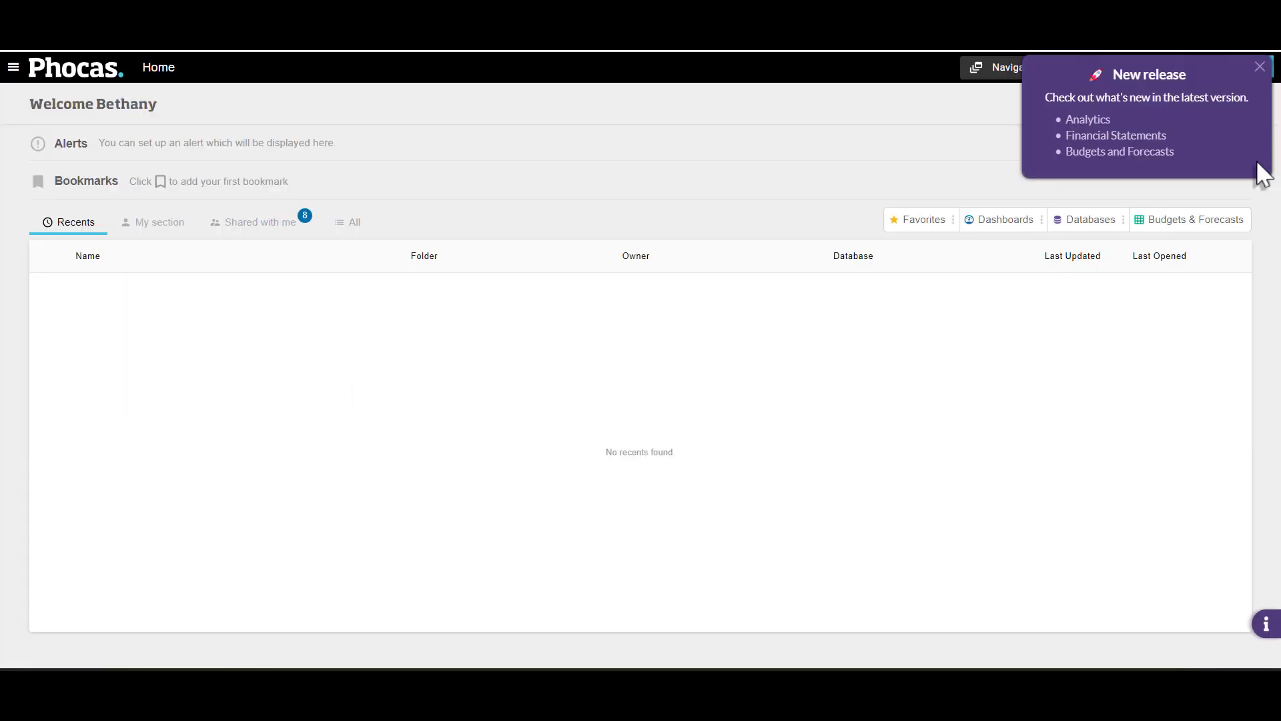
From the restricted user's home page, show the dashboards shared with them and open the KPI Dashboard.
left_click(296, 224)
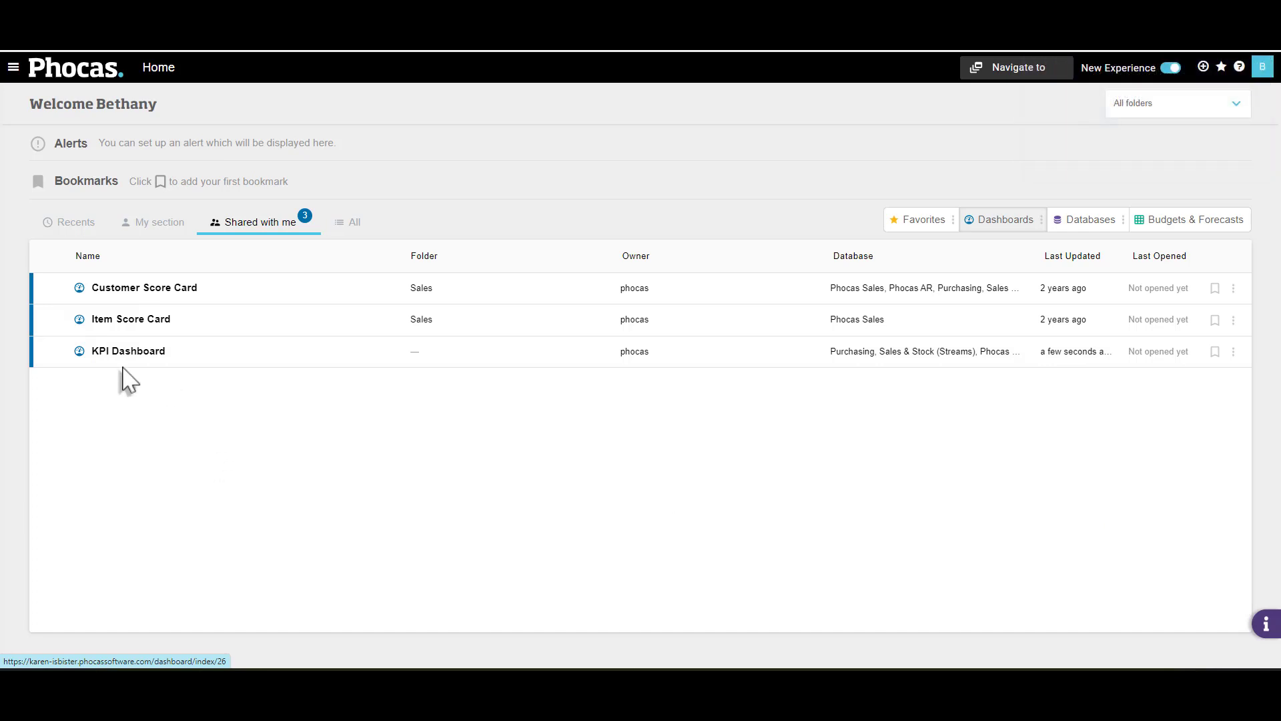
left_click(136, 352)
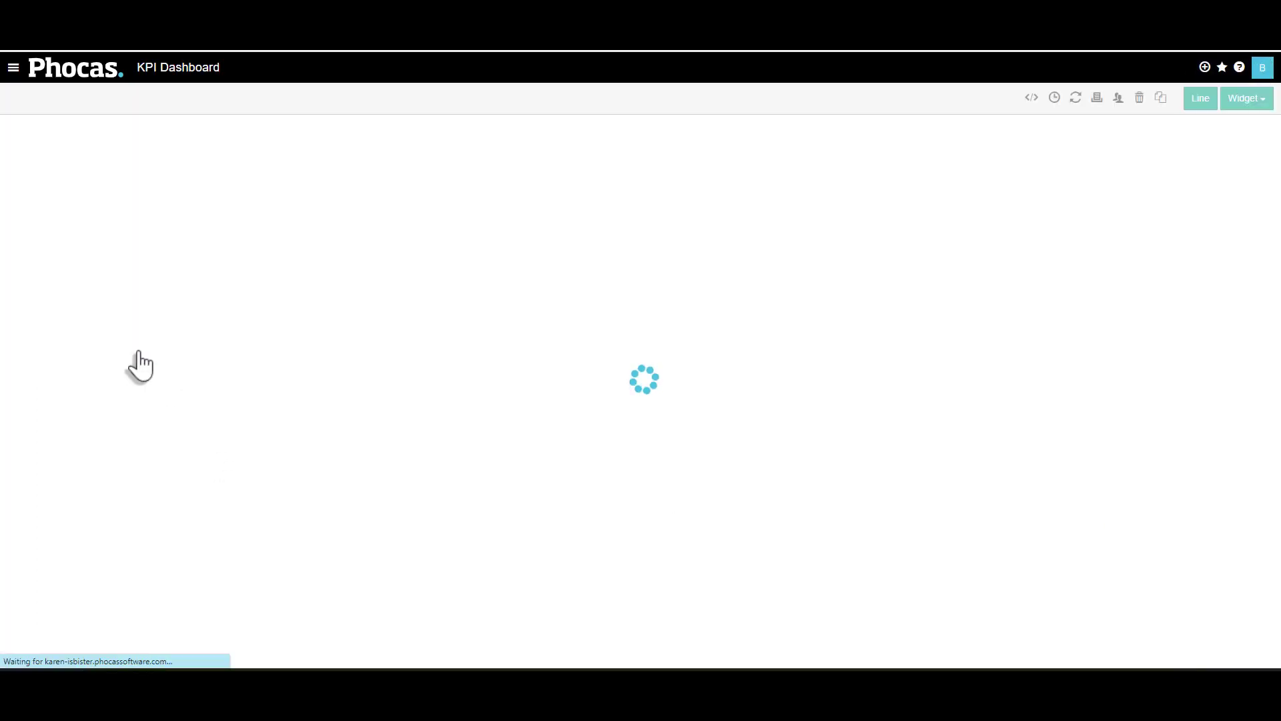